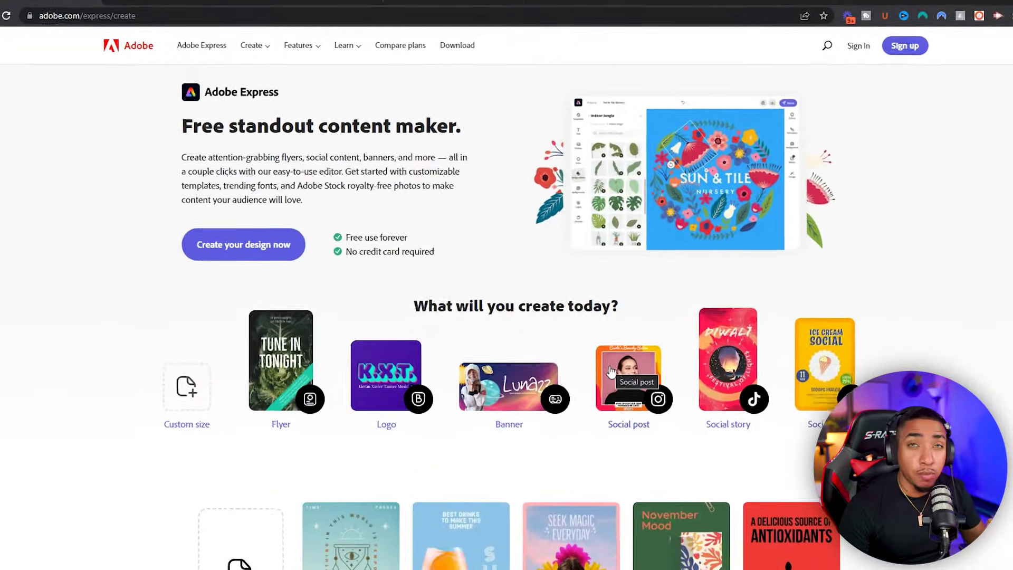
Go to the Adobe Express home page showing the Create a new project options
{"action": "scroll", "coordinate": [747, 512], "scroll_direction": "down", "scroll_amount": 5}
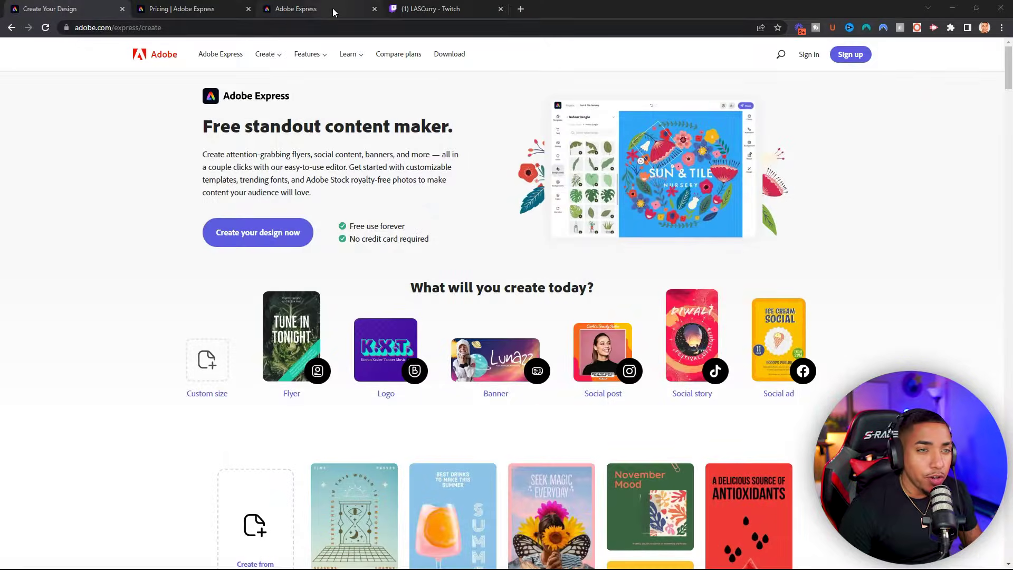
{"action": "left_click", "coordinate": [333, 8]}
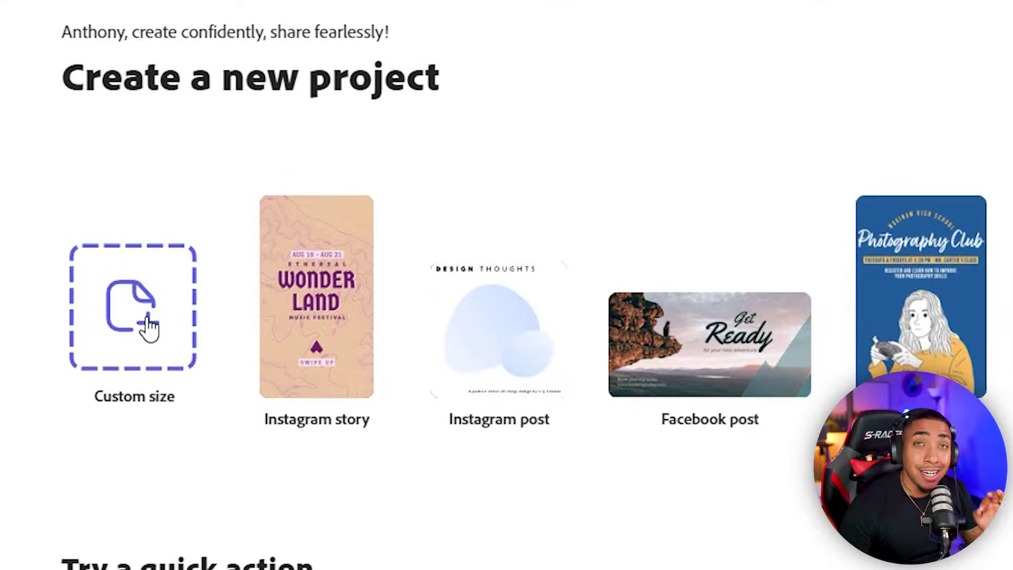
Create a Custom size design 1200 pixels wide and open the blank editor
{"action": "left_click", "coordinate": [149, 326]}
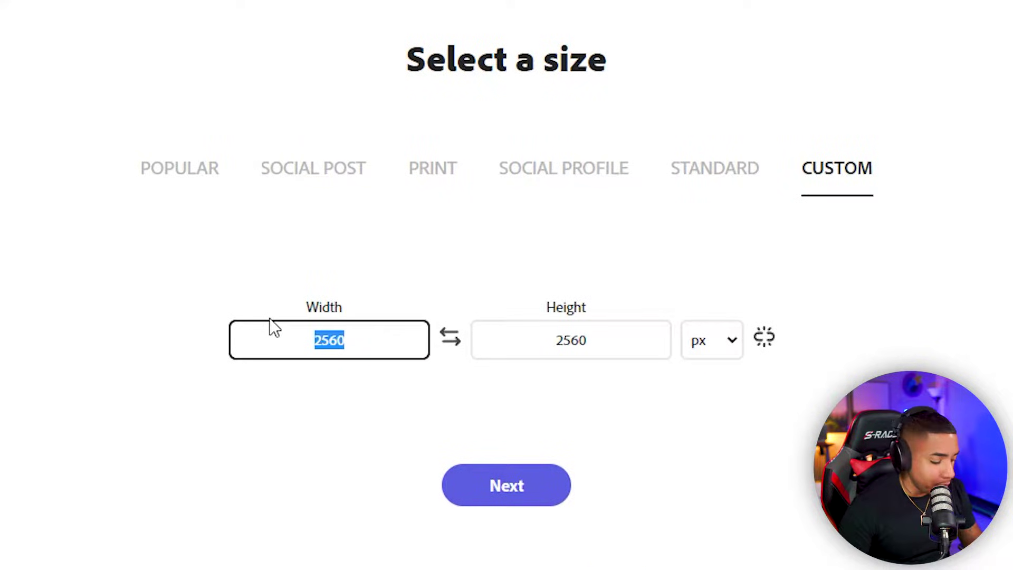
{"action": "type", "text": "1200"}
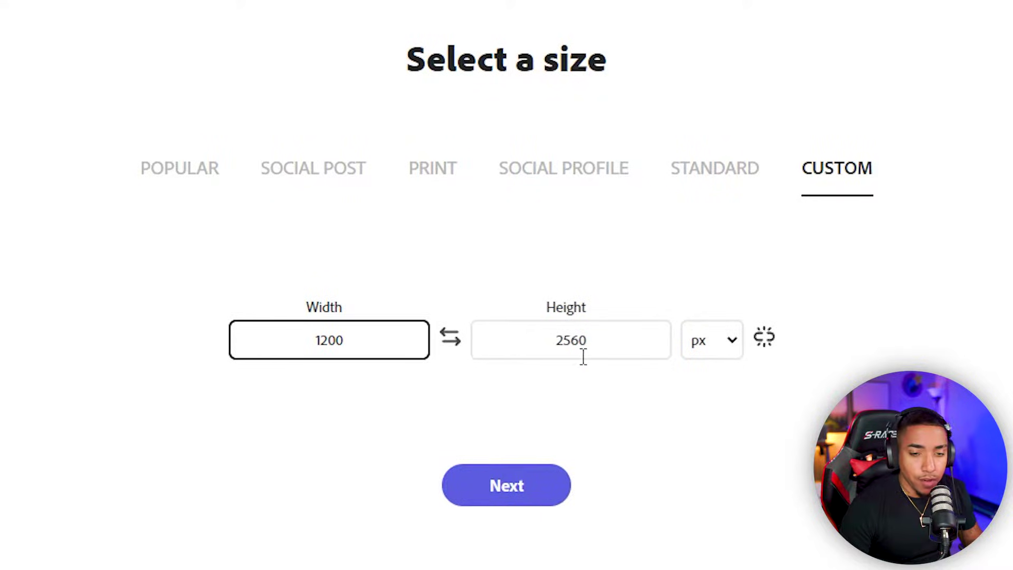
{"action": "left_click_drag", "start_coordinate": [588, 341], "coordinate": [580, 341]}
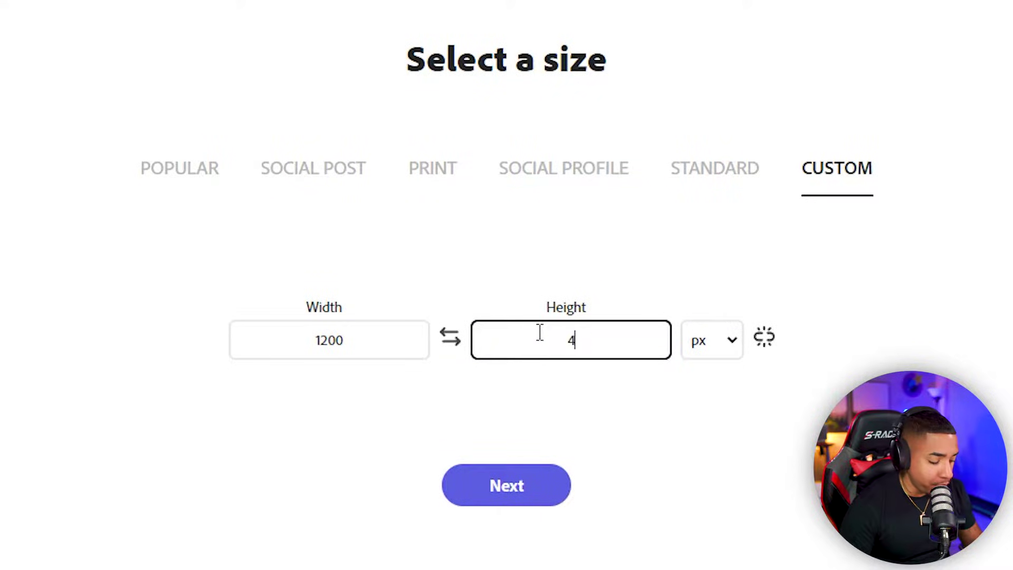
{"action": "left_click", "coordinate": [543, 506]}
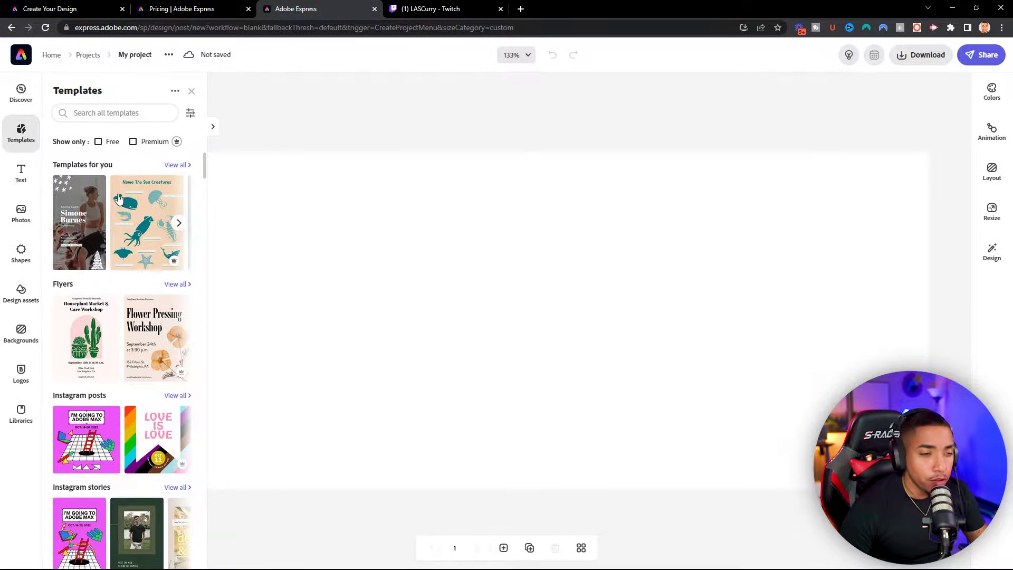
Close the Templates list and browse the available canvas backgrounds
{"action": "left_click", "coordinate": [191, 92]}
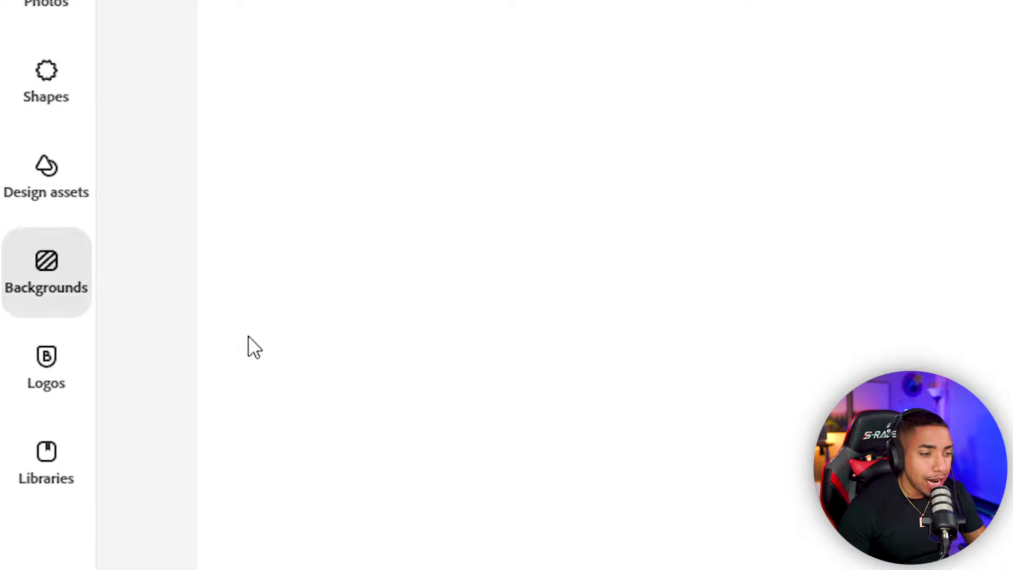
{"action": "left_click", "coordinate": [49, 287]}
{"action": "scroll", "coordinate": [350, 359], "scroll_direction": "down", "scroll_amount": 10}
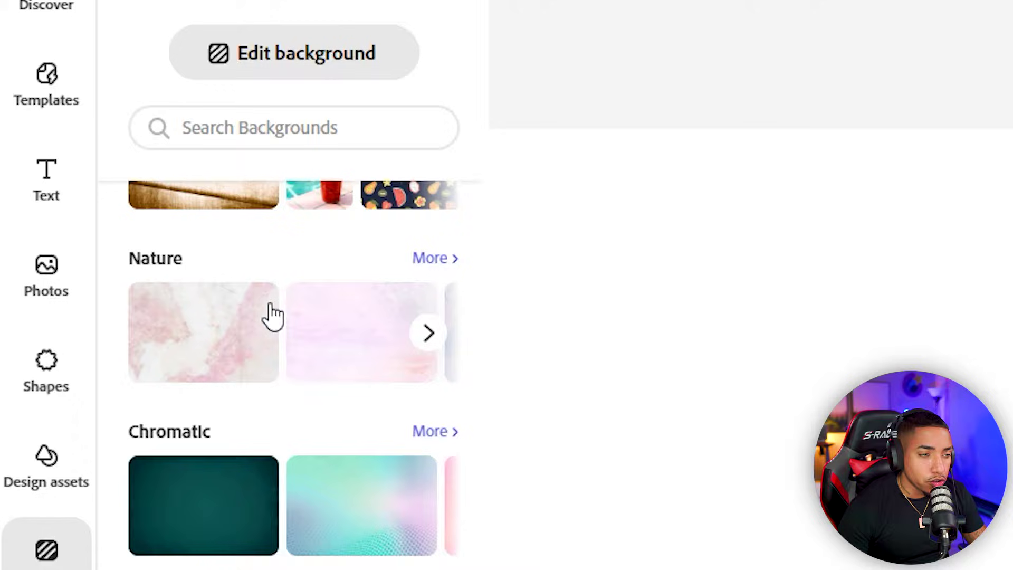
{"action": "scroll", "coordinate": [266, 24], "scroll_direction": "up", "scroll_amount": 3}
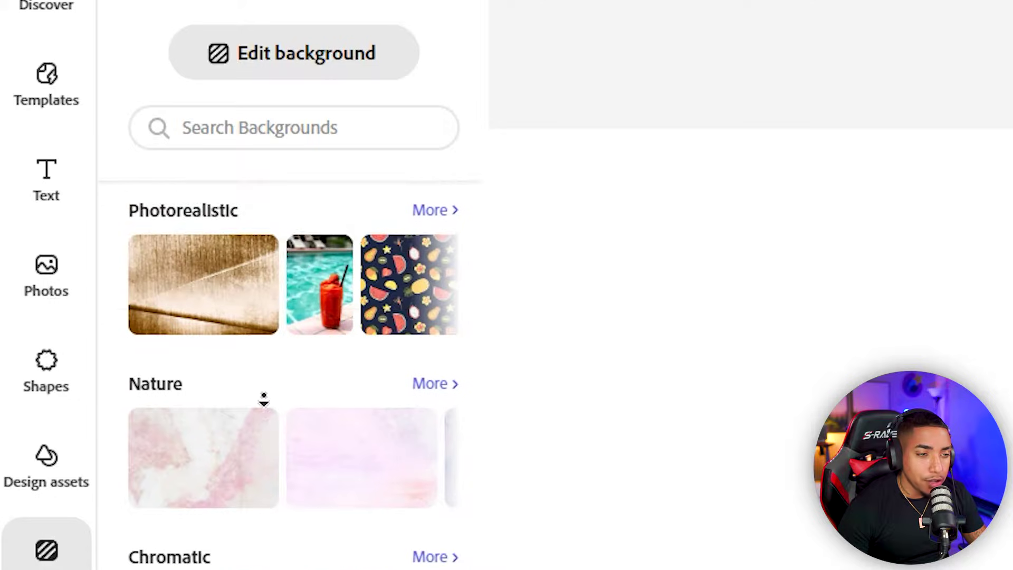
{"action": "scroll", "coordinate": [263, 400], "scroll_direction": "down", "scroll_amount": 1}
{"action": "scroll", "coordinate": [306, 377], "scroll_direction": "up", "scroll_amount": 2}
{"action": "scroll", "coordinate": [317, 343], "scroll_direction": "down", "scroll_amount": 3}
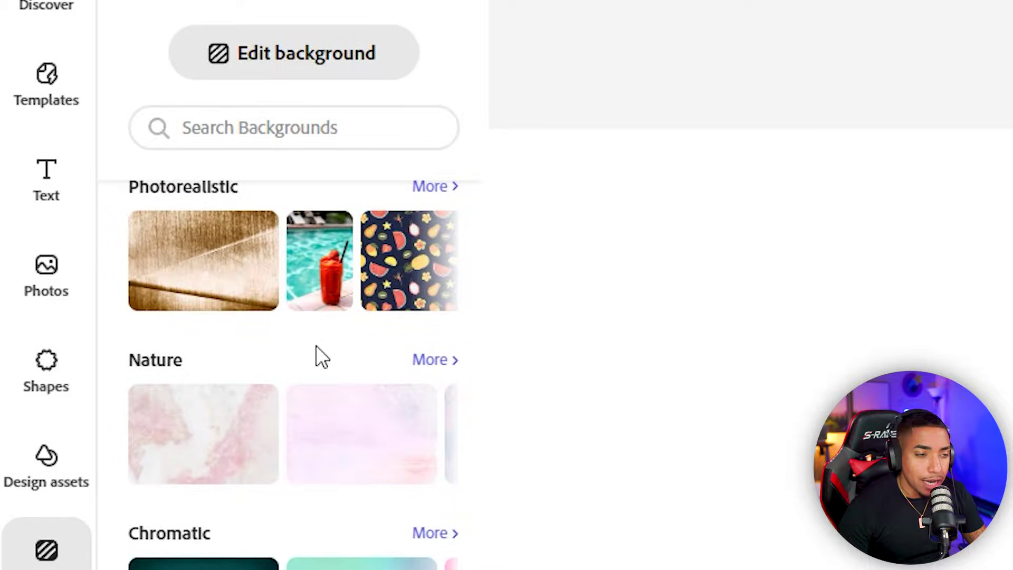
{"action": "scroll", "coordinate": [323, 369], "scroll_direction": "down", "scroll_amount": 2}
{"action": "scroll", "coordinate": [305, 527], "scroll_direction": "up", "scroll_amount": 10}
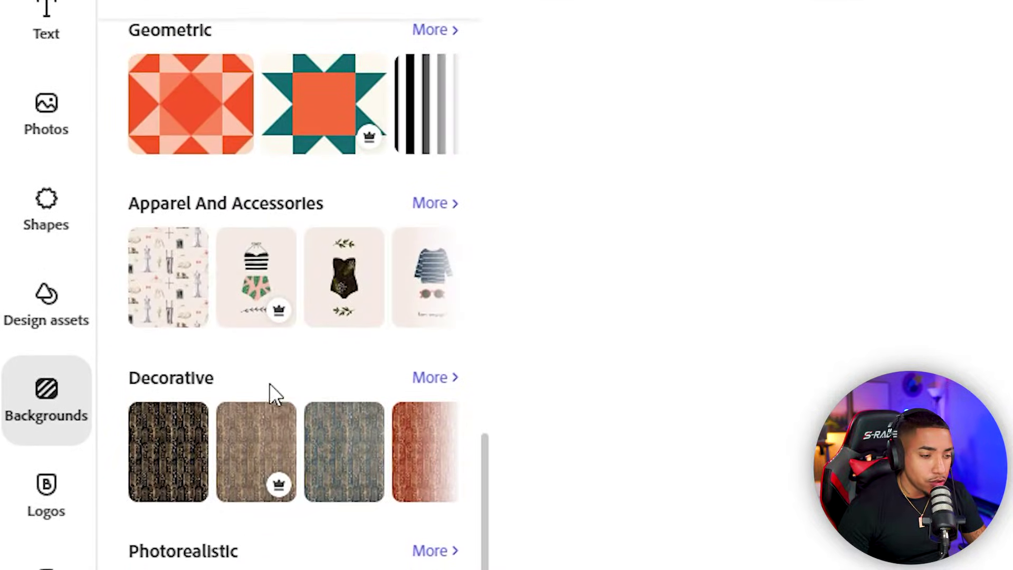
{"action": "scroll", "coordinate": [271, 385], "scroll_direction": "down", "scroll_amount": 5}
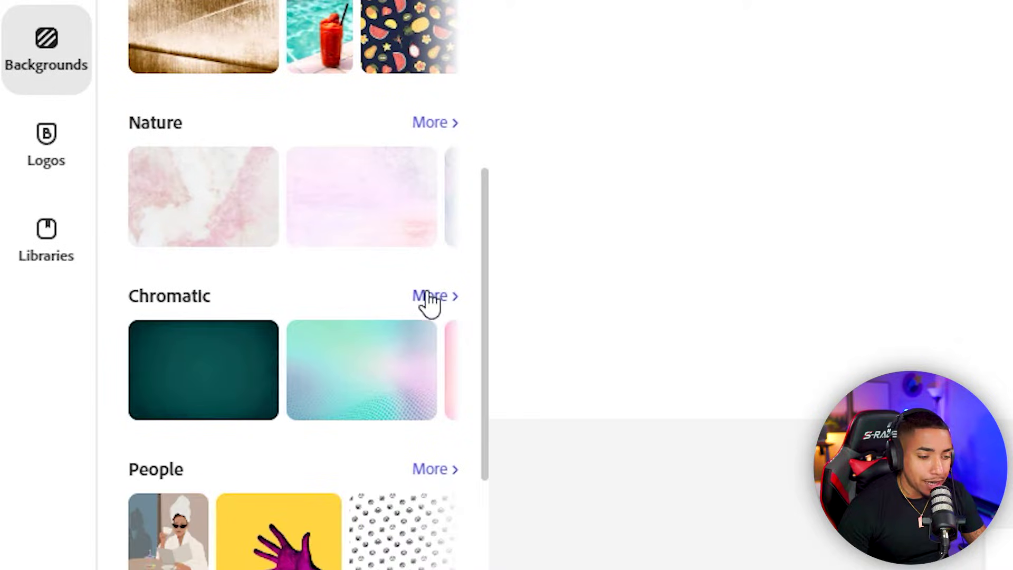
{"action": "scroll", "coordinate": [427, 302], "scroll_direction": "down", "scroll_amount": 10}
{"action": "scroll", "coordinate": [428, 293], "scroll_direction": "up", "scroll_amount": 5}
{"action": "scroll", "coordinate": [279, 206], "scroll_direction": "down", "scroll_amount": 5}
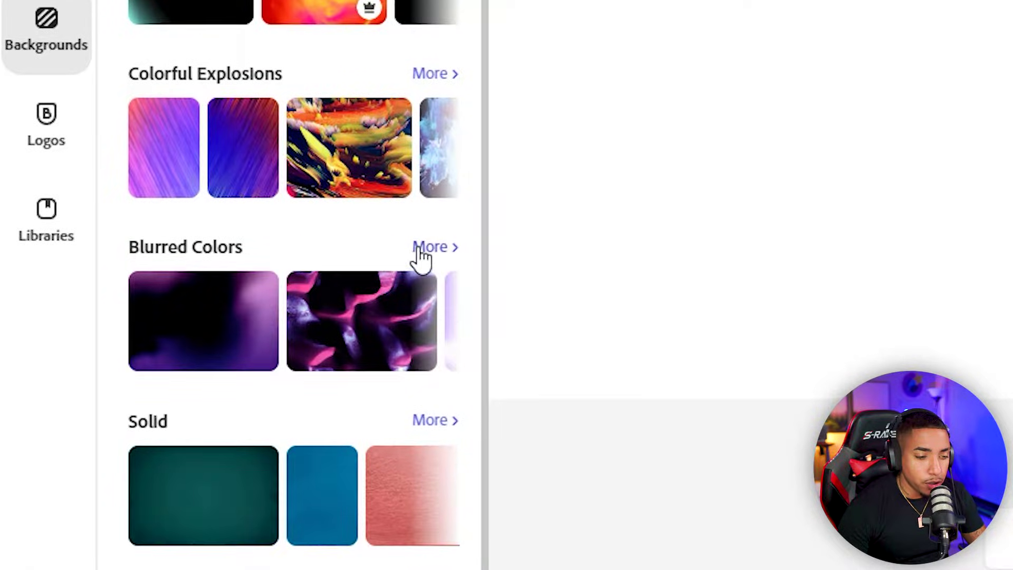
Apply the blue tile from the Blurred Colors backgrounds to the canvas
{"action": "left_click", "coordinate": [420, 252]}
{"action": "scroll", "coordinate": [393, 354], "scroll_direction": "down", "scroll_amount": 10}
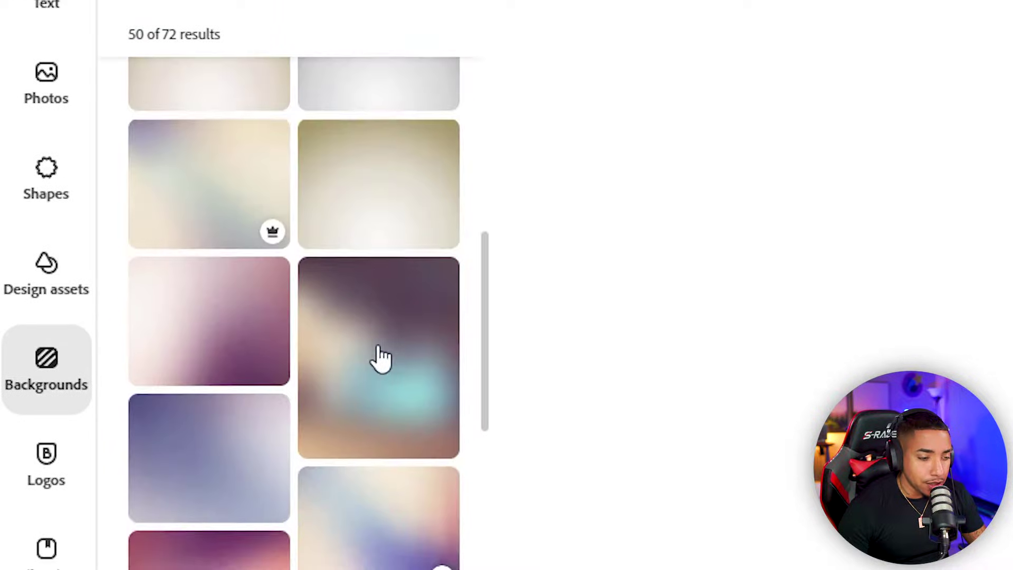
{"action": "scroll", "coordinate": [380, 358], "scroll_direction": "down", "scroll_amount": 15}
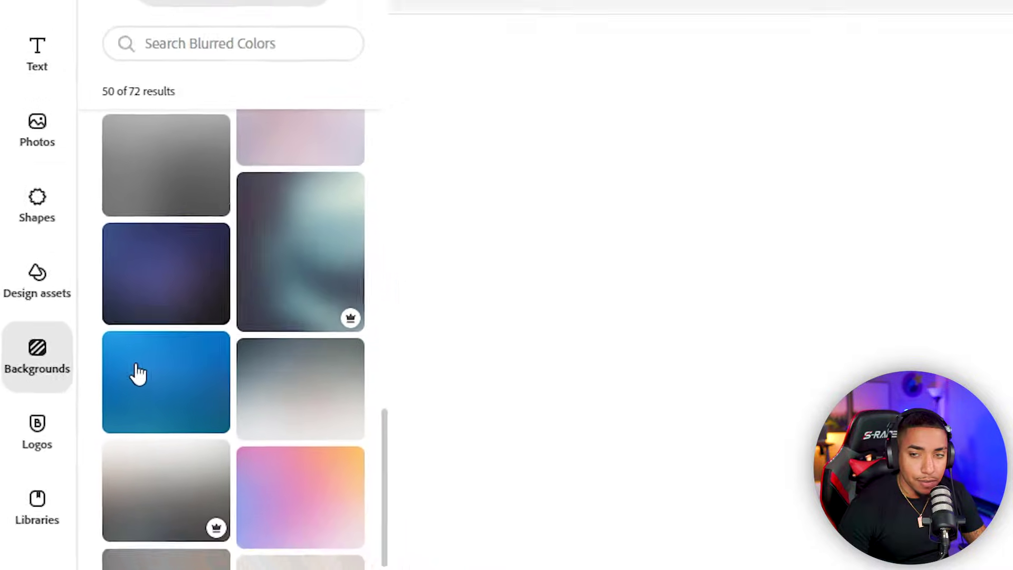
{"action": "left_click", "coordinate": [174, 390]}
Search the Adobe Stock photo library for 'gaming logo' and browse the results
{"action": "left_click", "coordinate": [355, 117]}
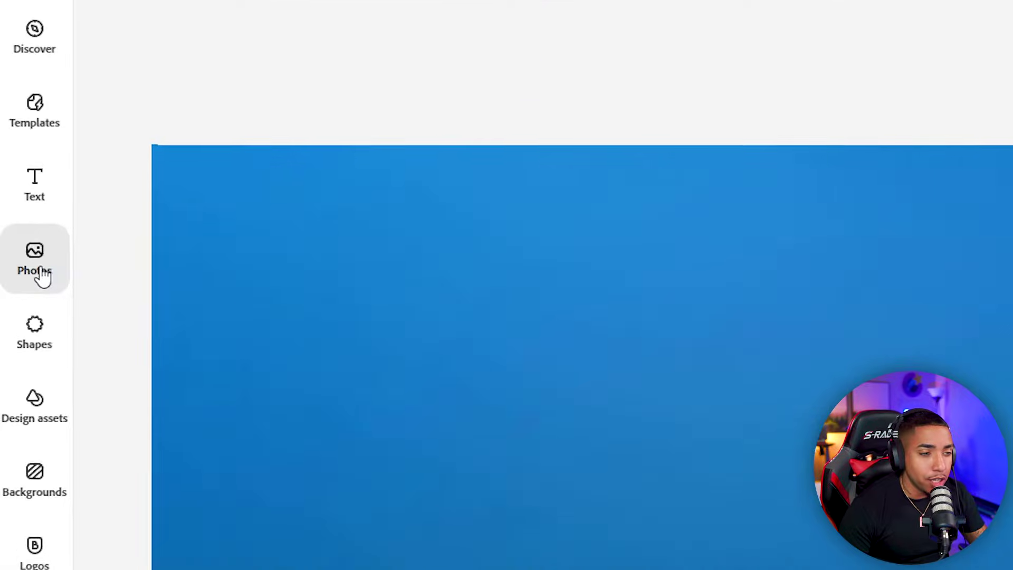
{"action": "left_click", "coordinate": [21, 214]}
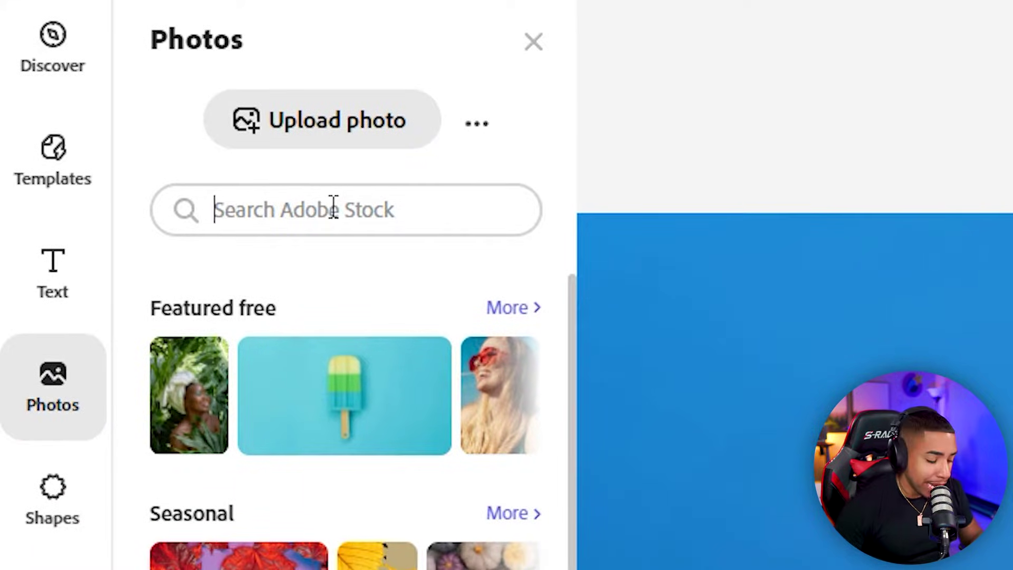
{"action": "left_click", "coordinate": [334, 207]}
{"action": "type", "text": "gaming logo"}
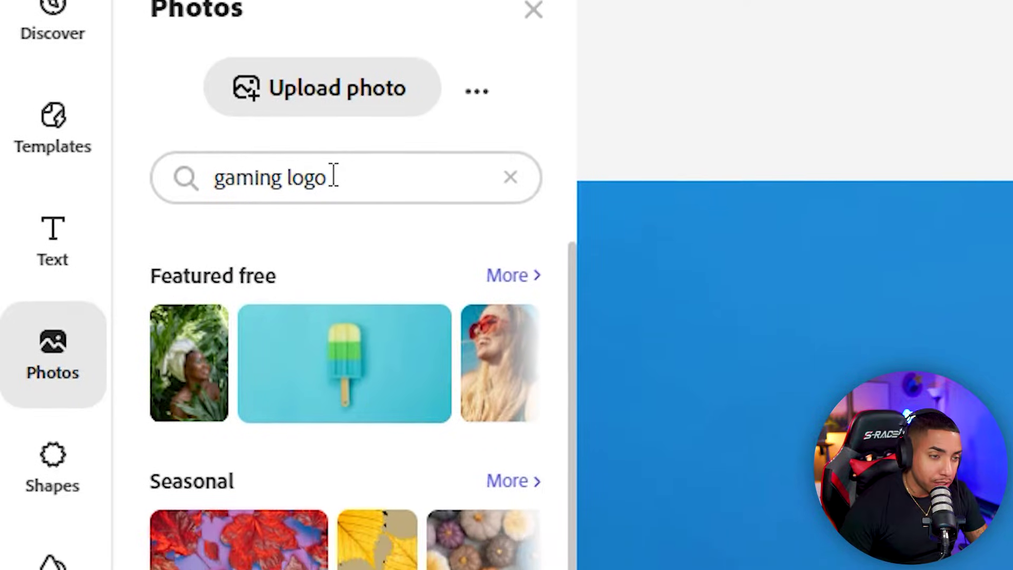
{"action": "key", "text": "Return"}
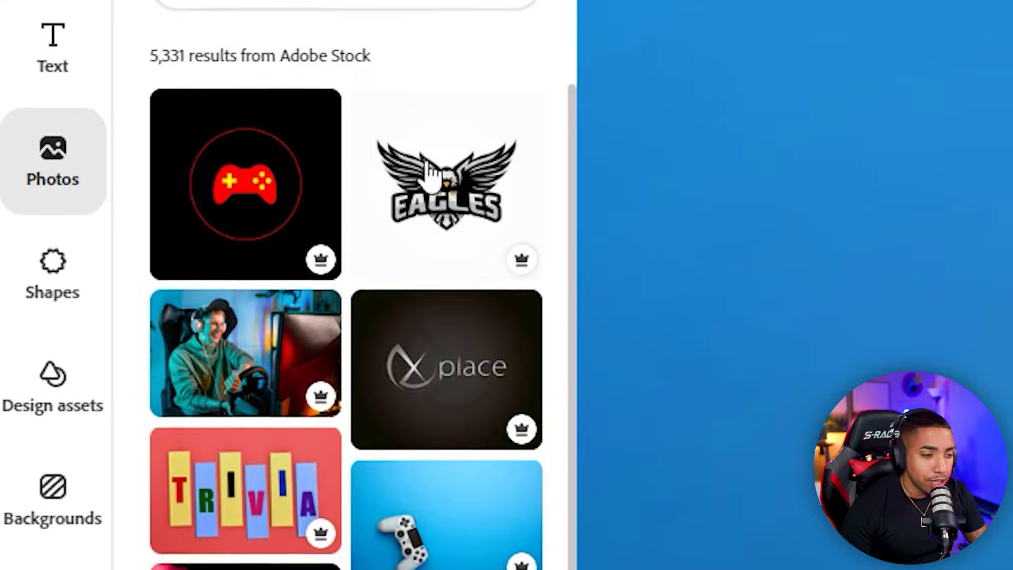
{"action": "scroll", "coordinate": [442, 301], "scroll_direction": "down", "scroll_amount": 20}
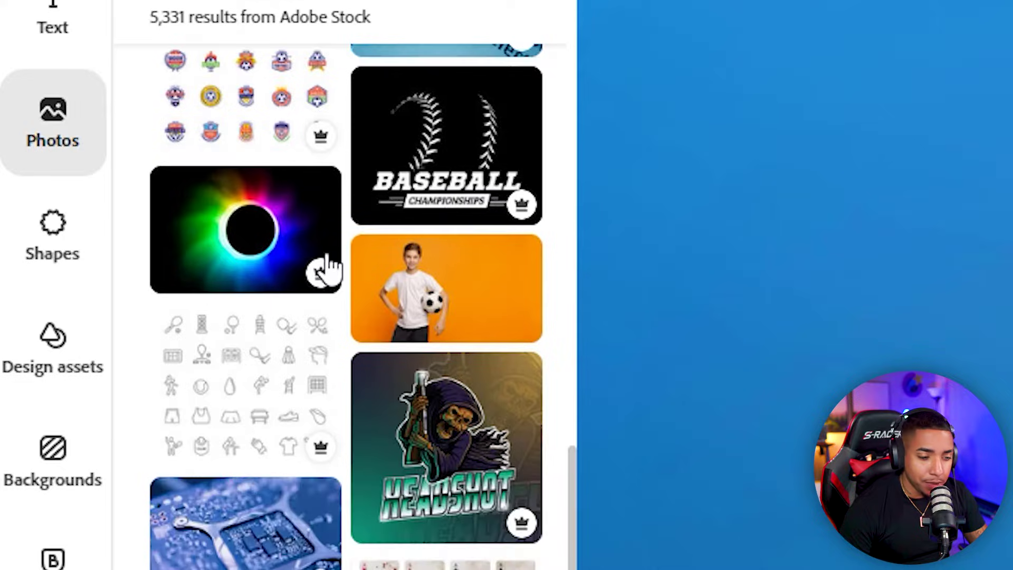
{"action": "scroll", "coordinate": [465, 422], "scroll_direction": "down", "scroll_amount": 15}
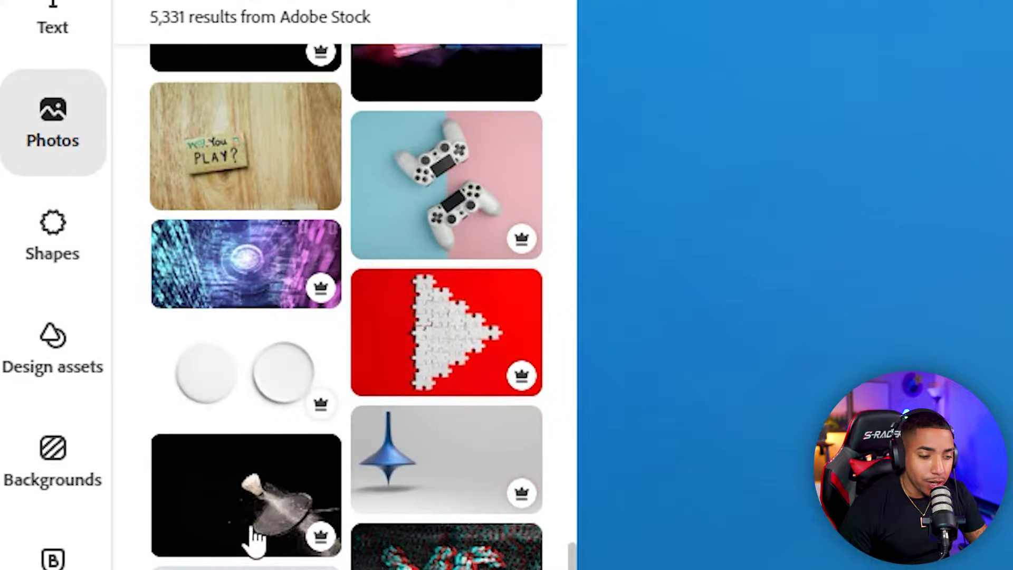
{"action": "scroll", "coordinate": [471, 432], "scroll_direction": "up", "scroll_amount": 20}
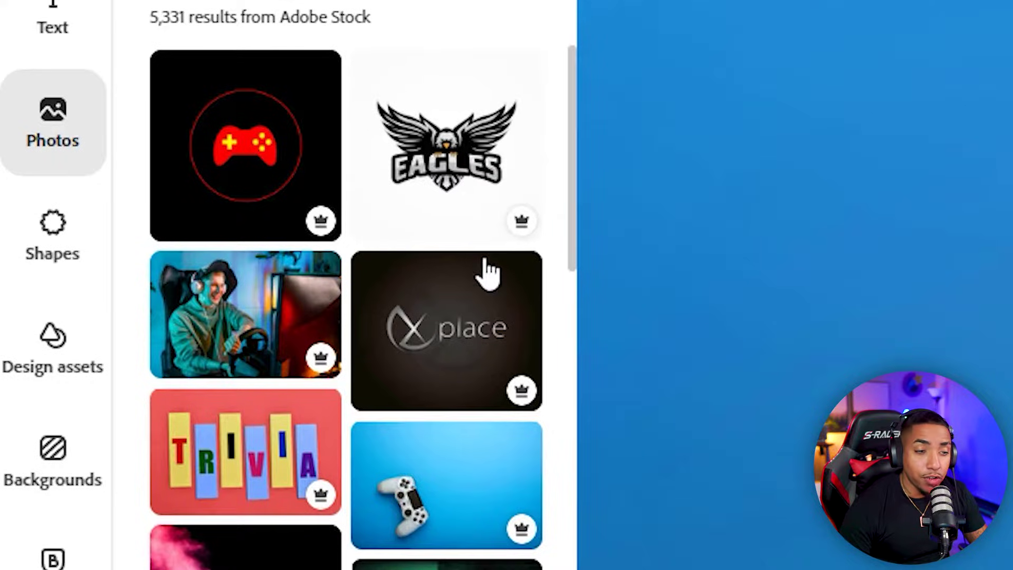
{"action": "mouse_move", "coordinate": [524, 238]}
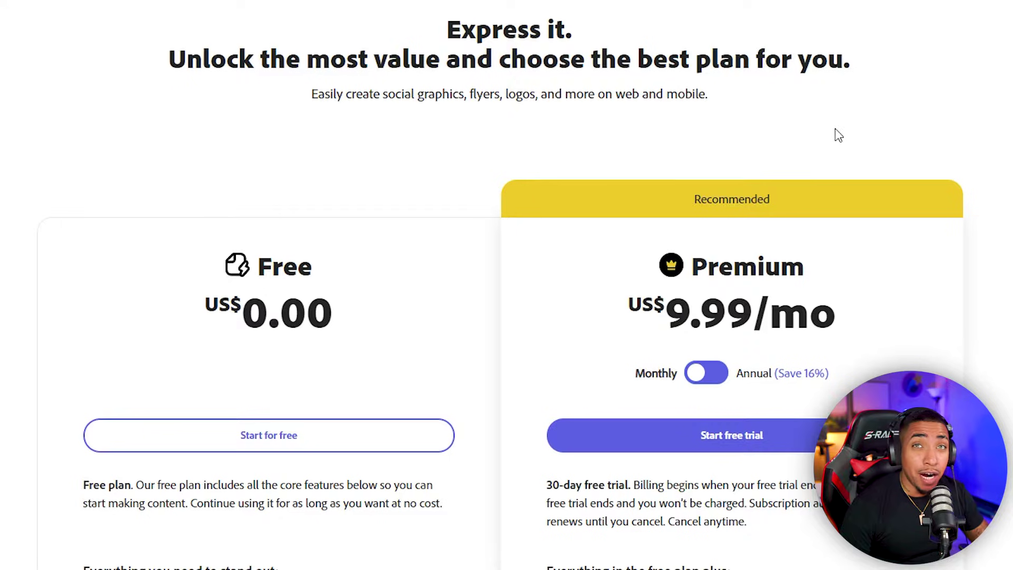
{"action": "scroll", "coordinate": [807, 153], "scroll_direction": "down", "scroll_amount": 10}
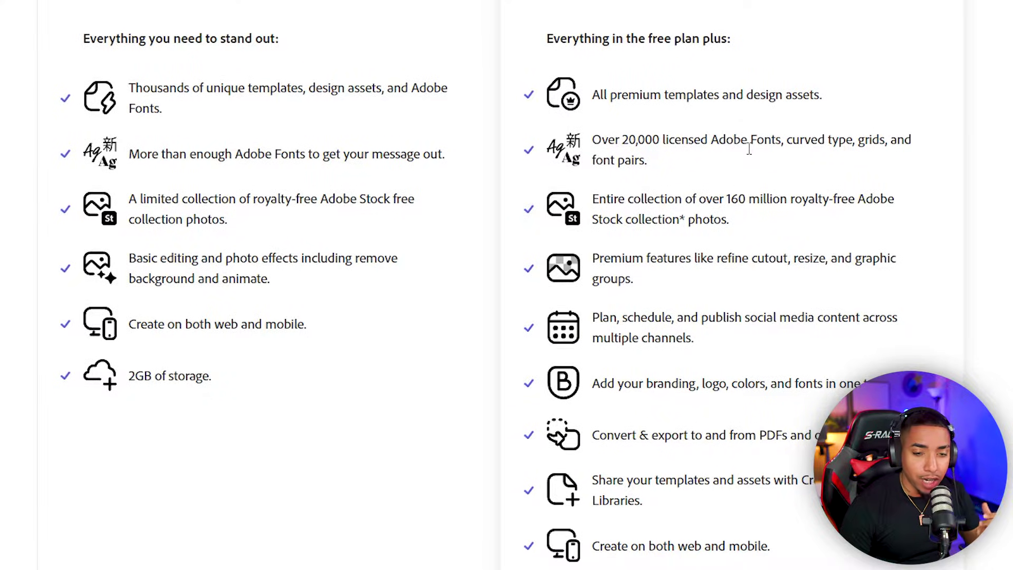
{"action": "scroll", "coordinate": [728, 169], "scroll_direction": "down", "scroll_amount": 3}
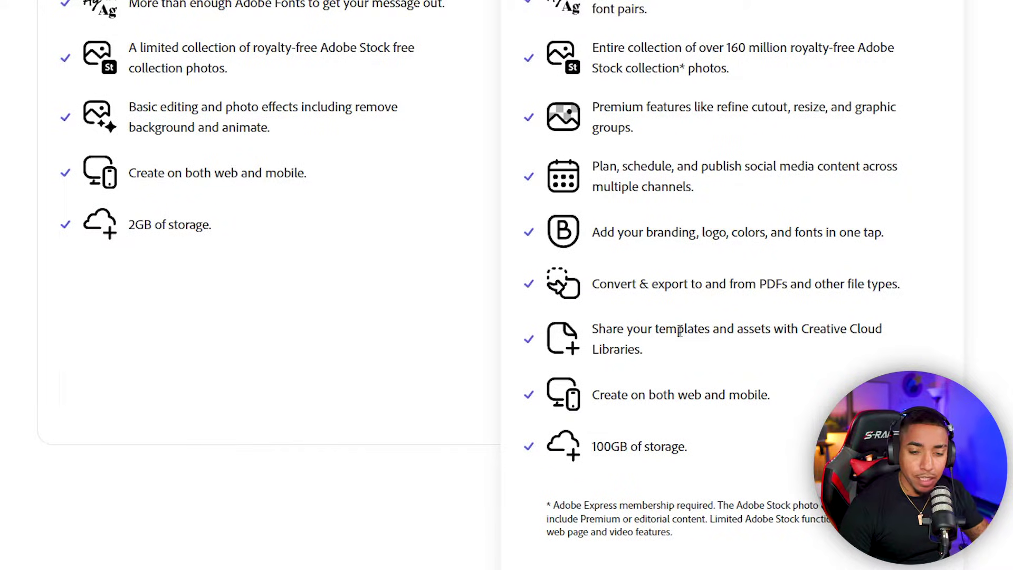
{"action": "scroll", "coordinate": [679, 331], "scroll_direction": "up", "scroll_amount": 10}
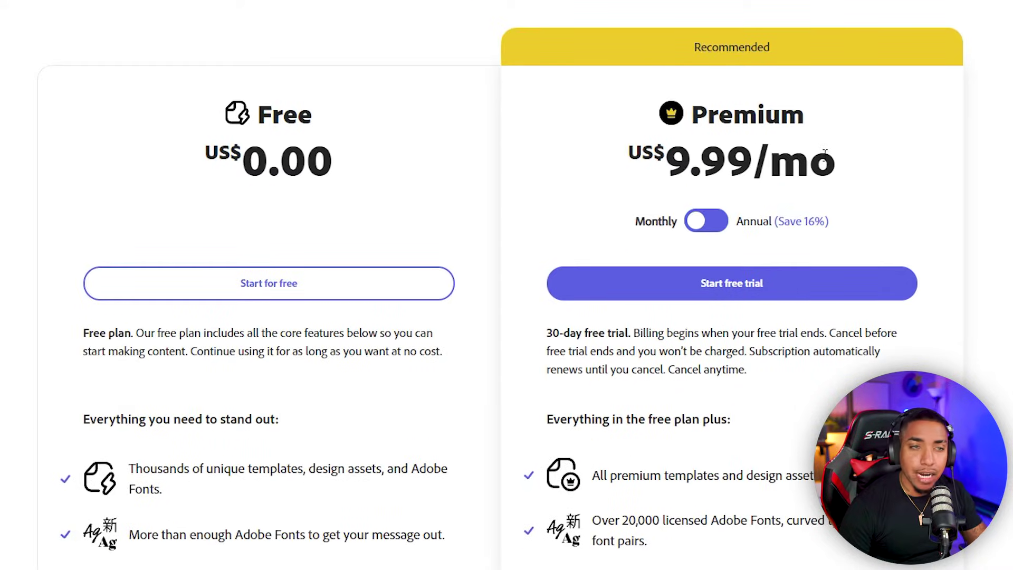
{"action": "left_click", "coordinate": [325, 7]}
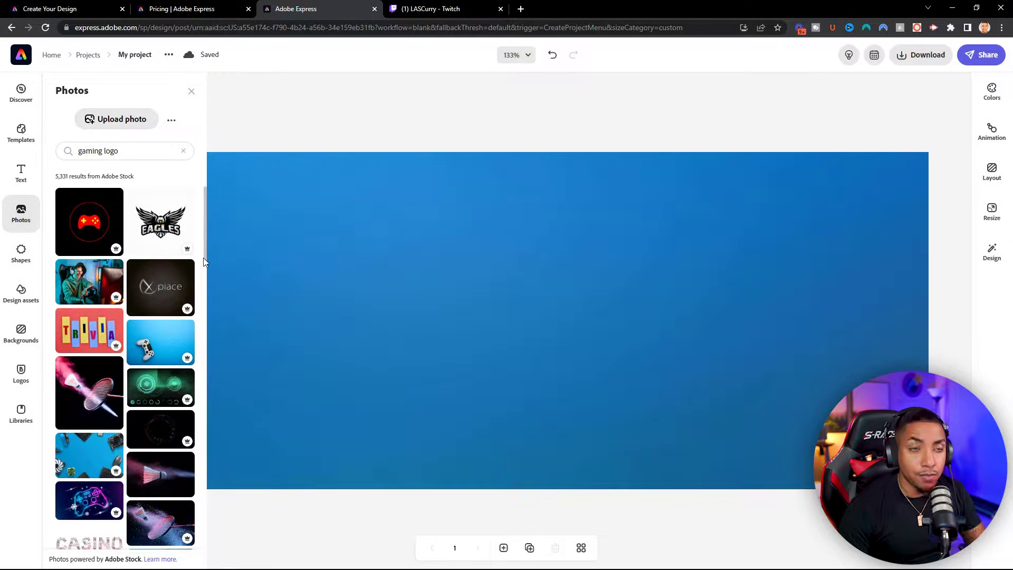
Add the EAGLES gaming logo image to the banner and close the photo results
{"action": "scroll", "coordinate": [167, 256], "scroll_direction": "down", "scroll_amount": 3}
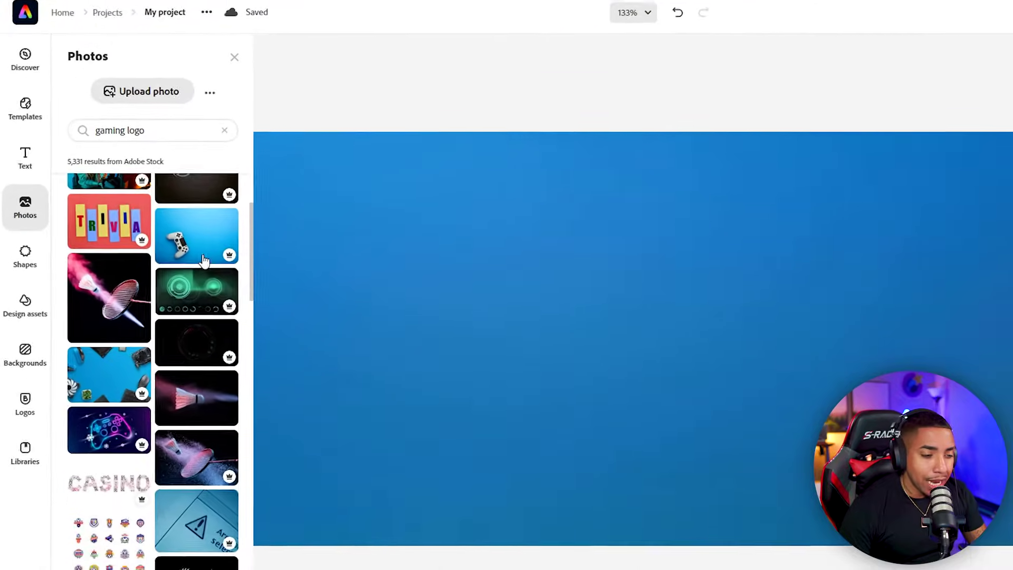
{"action": "scroll", "coordinate": [221, 368], "scroll_direction": "down", "scroll_amount": 10}
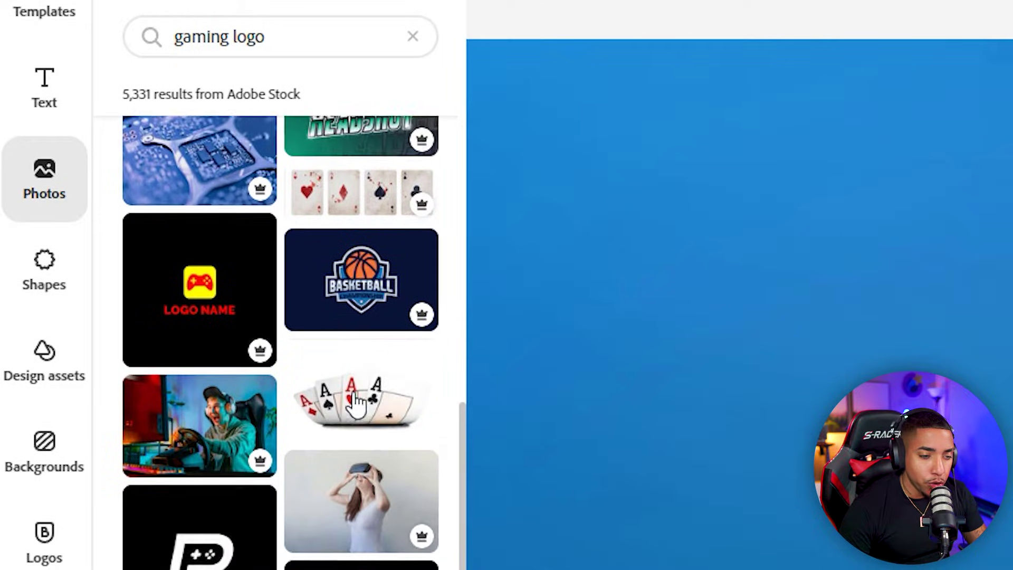
{"action": "scroll", "coordinate": [356, 404], "scroll_direction": "down", "scroll_amount": 2}
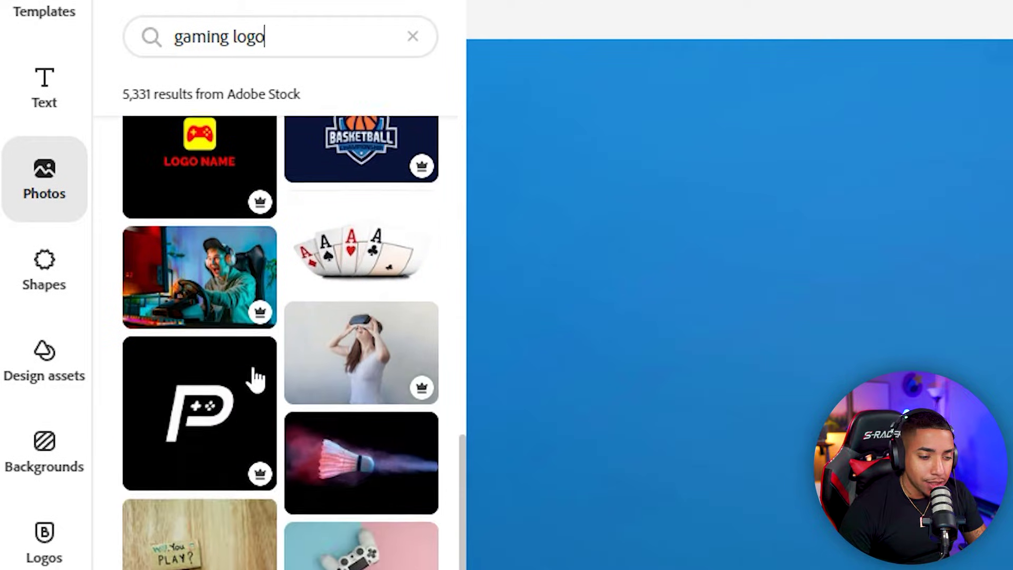
{"action": "scroll", "coordinate": [335, 437], "scroll_direction": "up", "scroll_amount": 15}
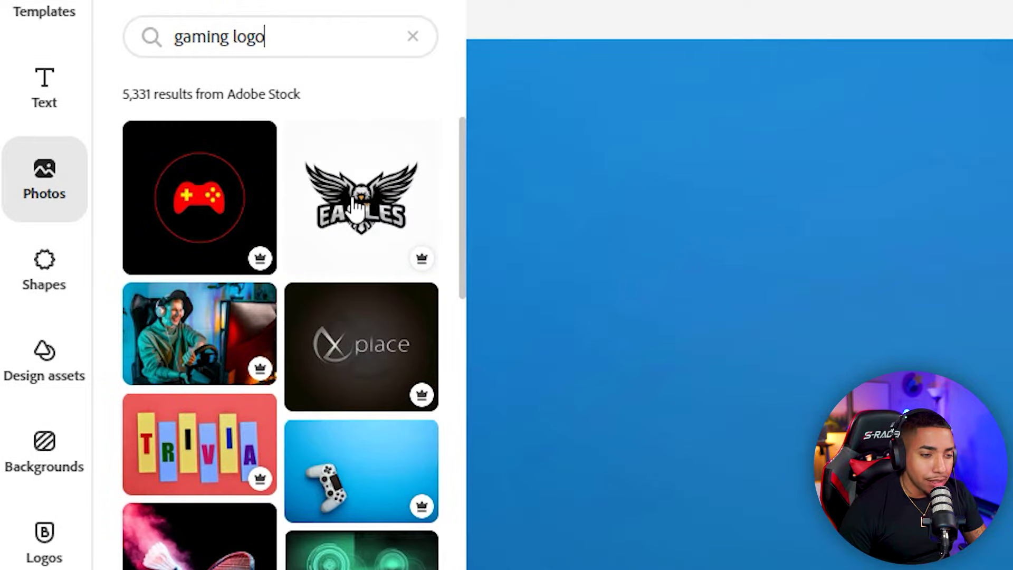
{"action": "left_click", "coordinate": [353, 206]}
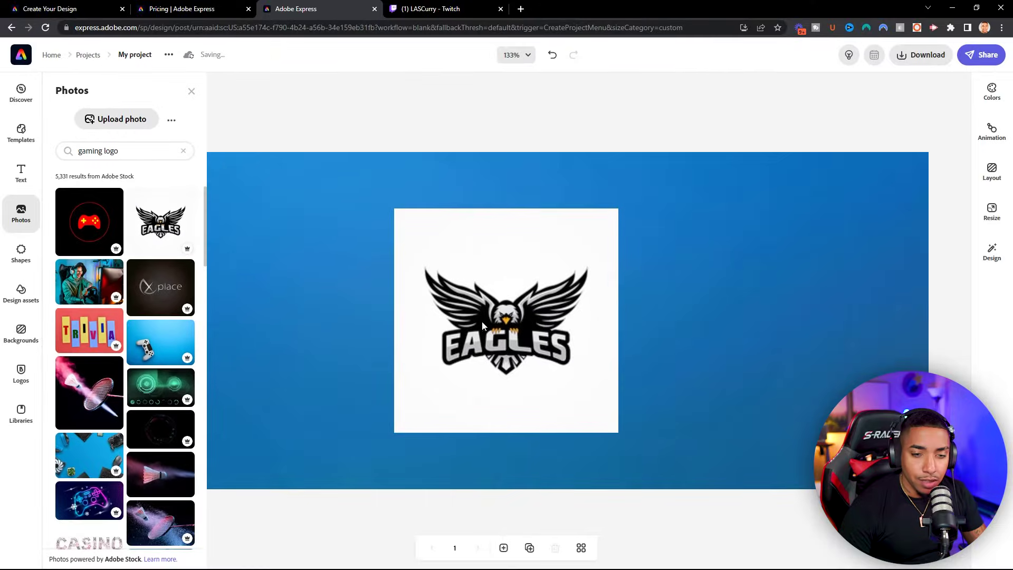
{"action": "left_click", "coordinate": [191, 93]}
{"action": "left_click", "coordinate": [506, 331]}
Nudge the Eagles logo, then strip its white background using the Auto cutout
{"action": "mouse_move", "coordinate": [507, 331]}
{"action": "left_mouse_down"}
{"action": "mouse_move", "coordinate": [502, 303]}
{"action": "mouse_move", "coordinate": [495, 319]}
{"action": "mouse_move", "coordinate": [512, 331]}
{"action": "mouse_move", "coordinate": [502, 326]}
{"action": "left_mouse_up"}
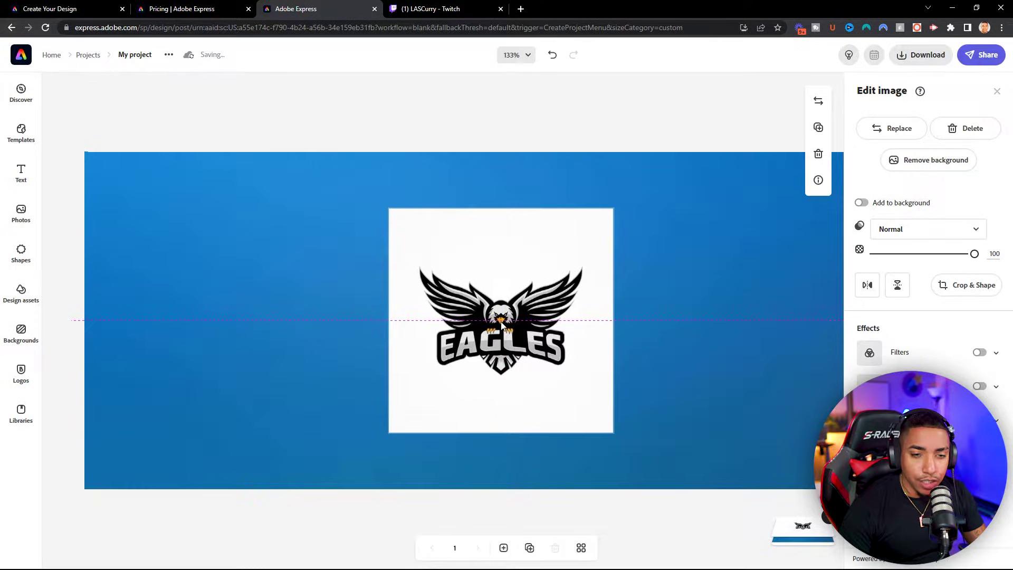
{"action": "left_click_drag", "start_coordinate": [512, 321], "coordinate": [513, 321]}
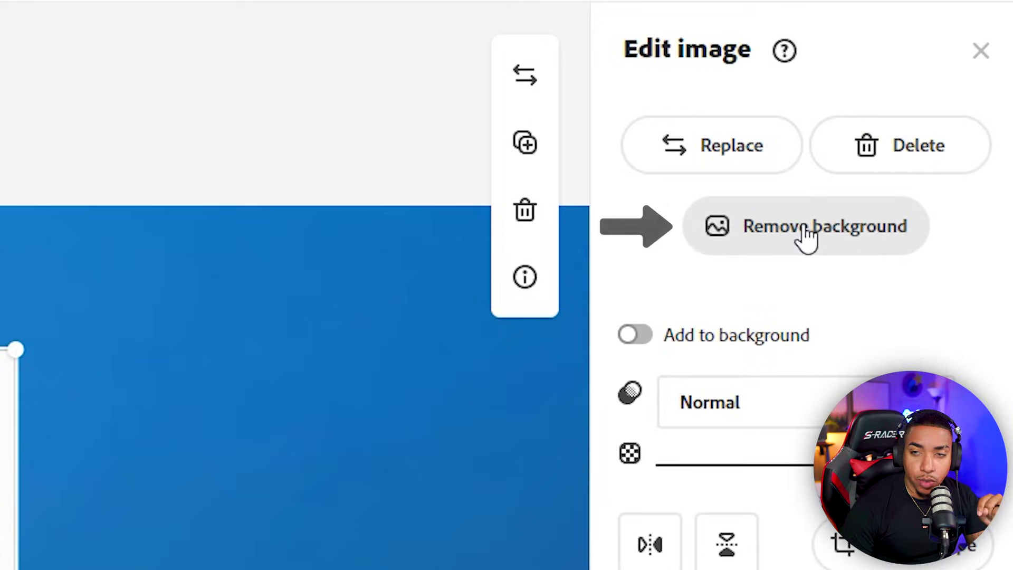
{"action": "left_click", "coordinate": [806, 232]}
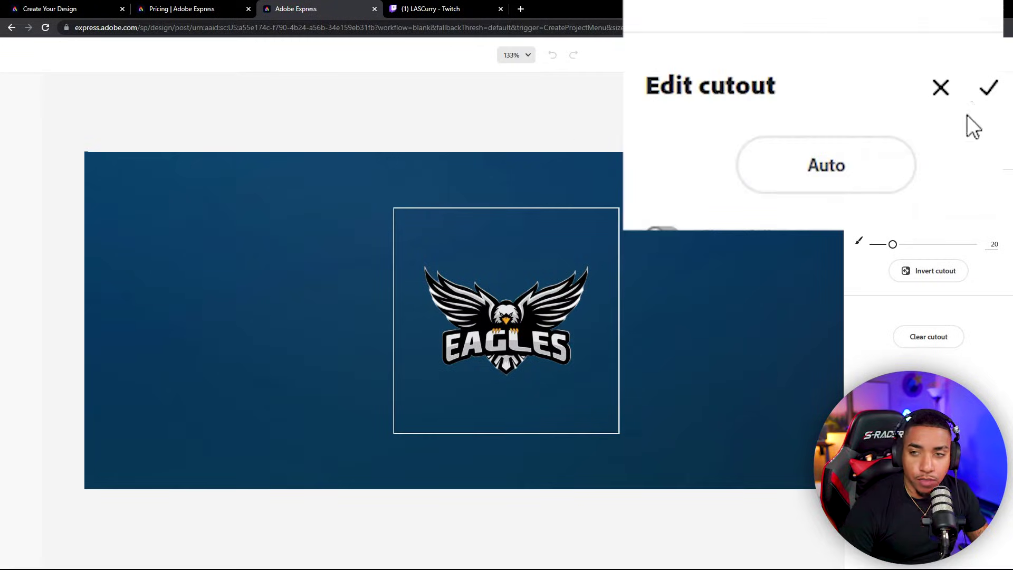
{"action": "left_click", "coordinate": [932, 131]}
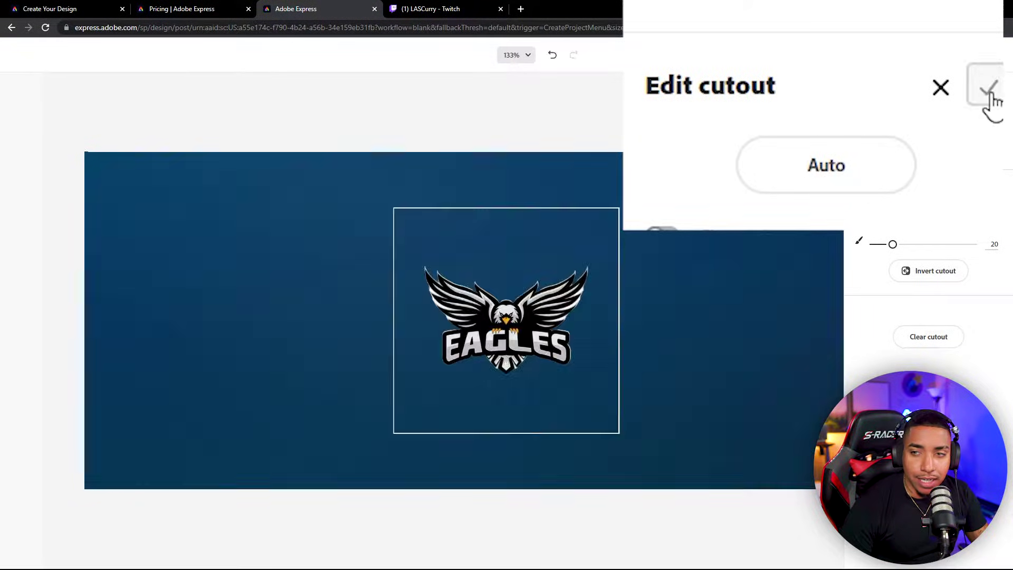
{"action": "left_click", "coordinate": [990, 98]}
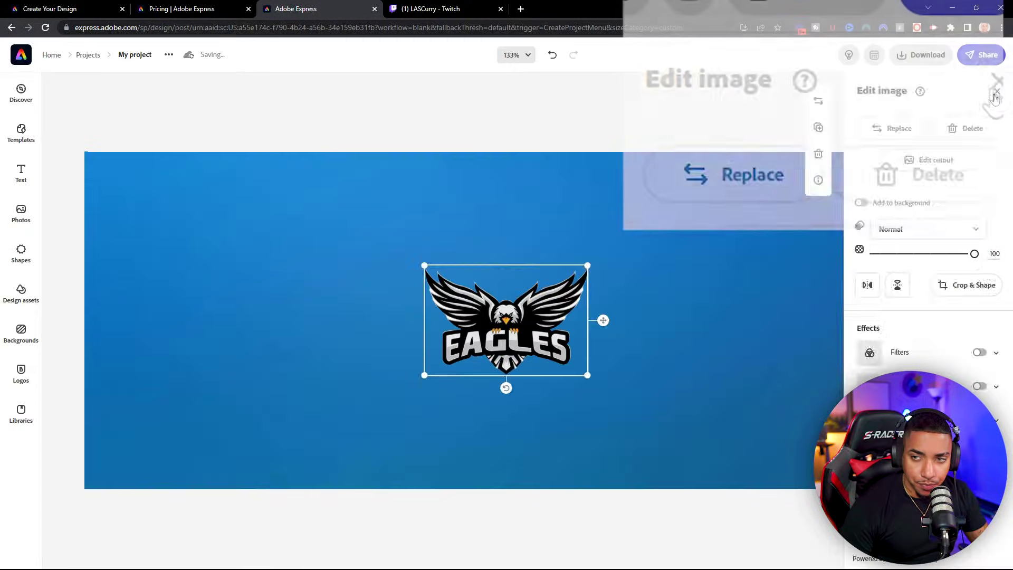
{"action": "left_click", "coordinate": [994, 91]}
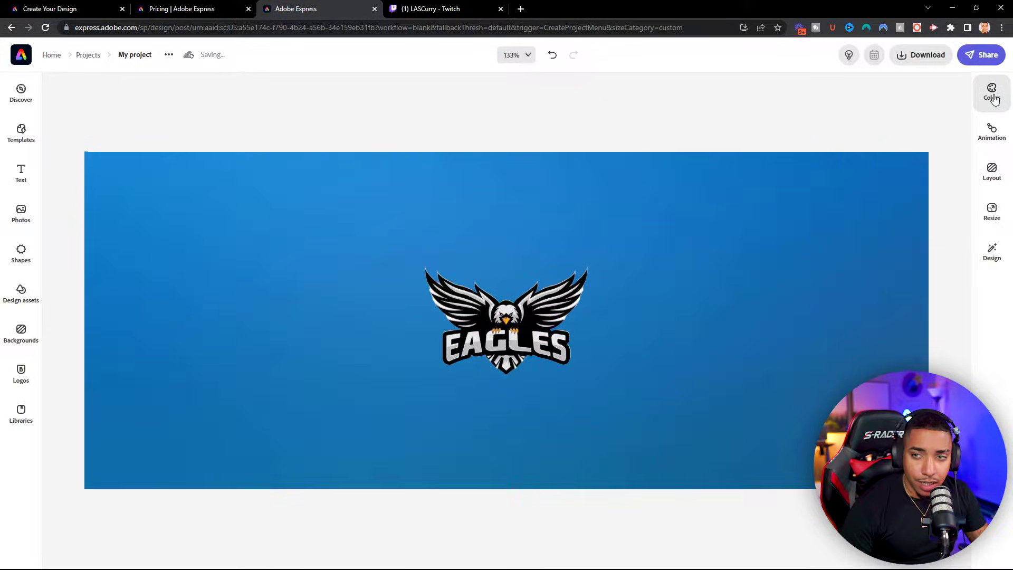
{"action": "left_click", "coordinate": [501, 300]}
Enlarge the cut-out Eagles logo and move it to the banner's centre
{"action": "left_click_drag", "start_coordinate": [422, 375], "coordinate": [355, 421]}
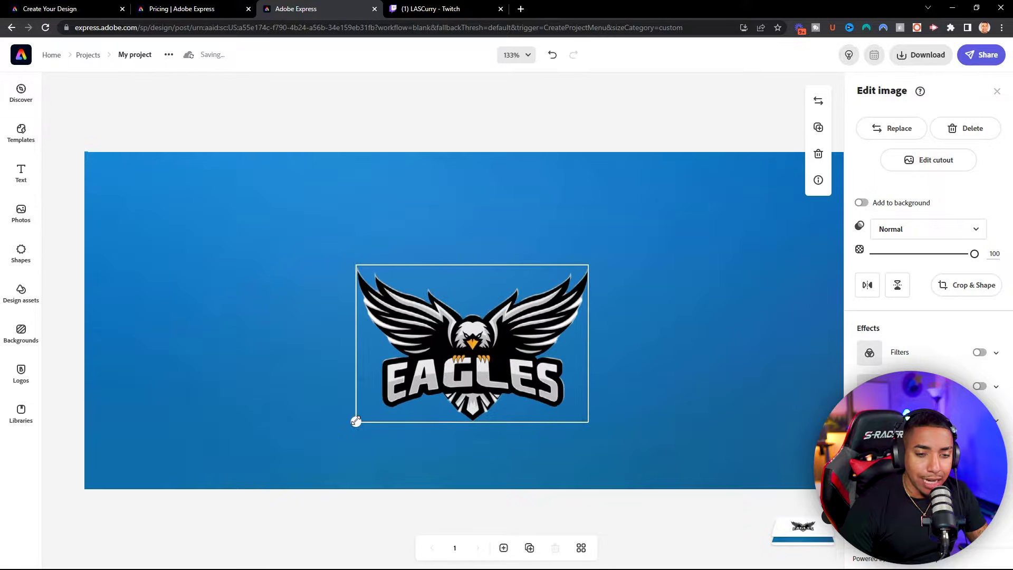
{"action": "left_click_drag", "start_coordinate": [464, 359], "coordinate": [498, 342]}
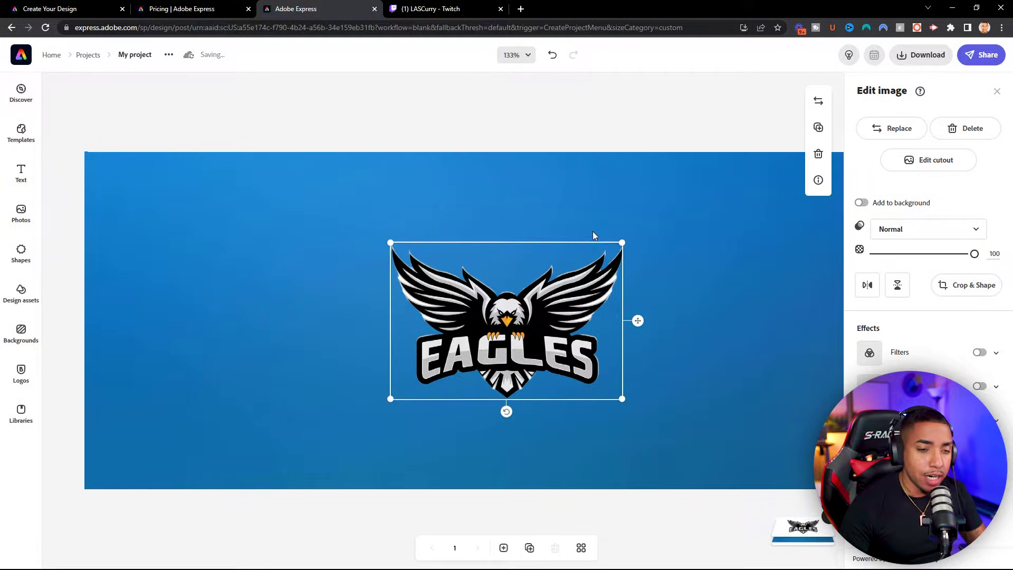
{"action": "left_click", "coordinate": [432, 208]}
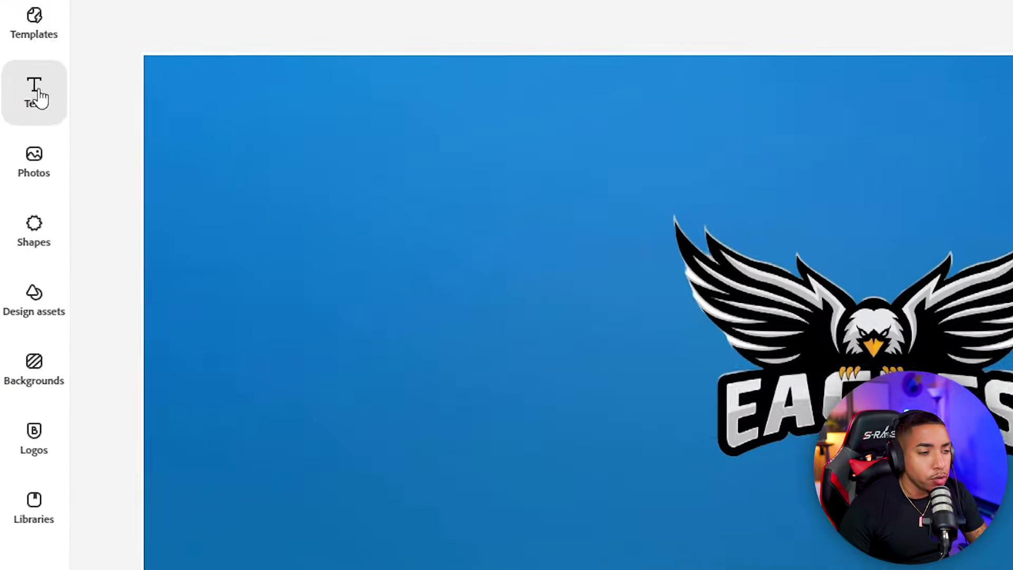
Add an orange square shape to the banner
{"action": "left_click", "coordinate": [57, 229]}
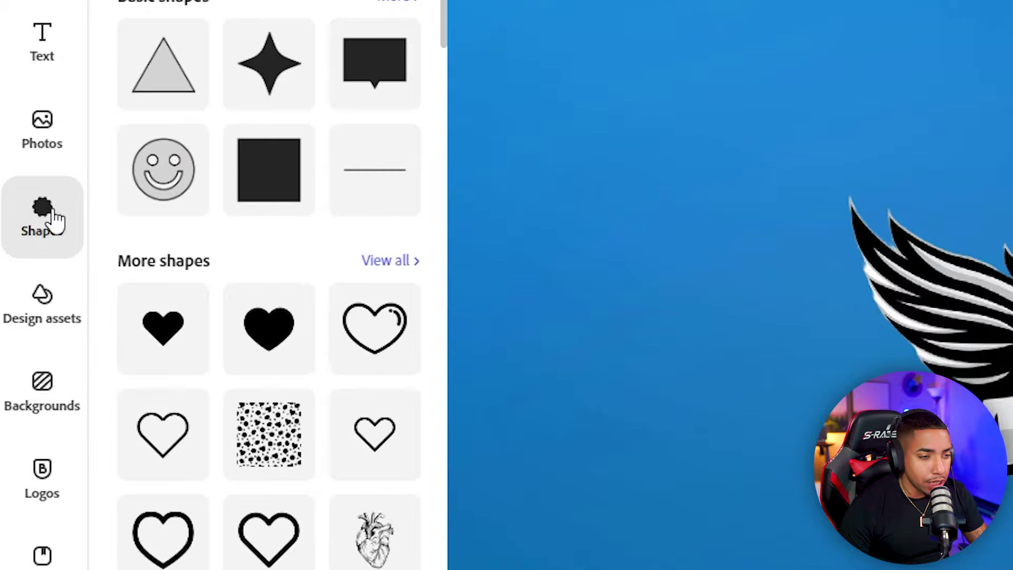
{"action": "scroll", "coordinate": [413, 260], "scroll_direction": "down", "scroll_amount": 10}
{"action": "scroll", "coordinate": [324, 213], "scroll_direction": "down", "scroll_amount": 10}
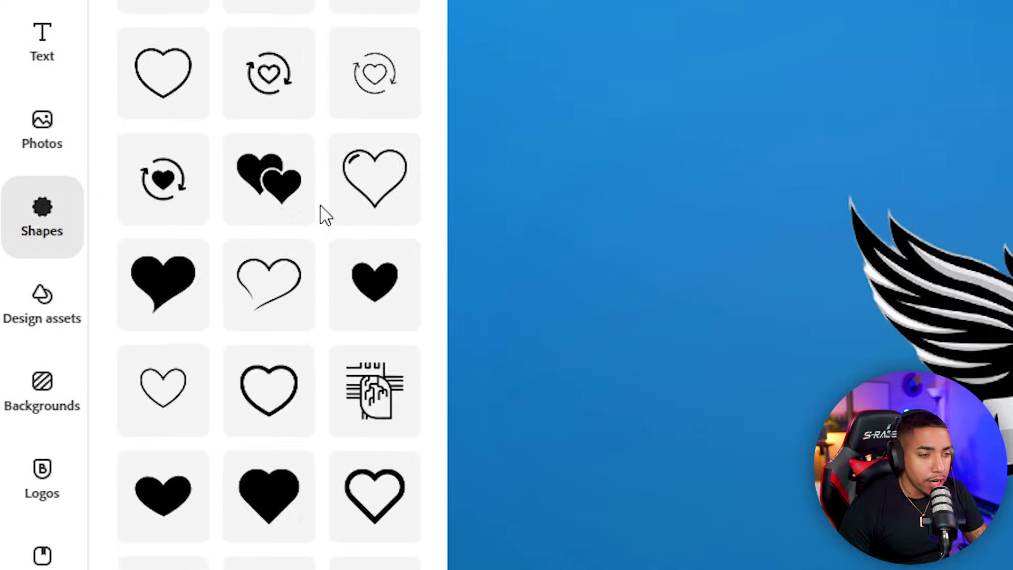
{"action": "scroll", "coordinate": [347, 306], "scroll_direction": "up", "scroll_amount": 15}
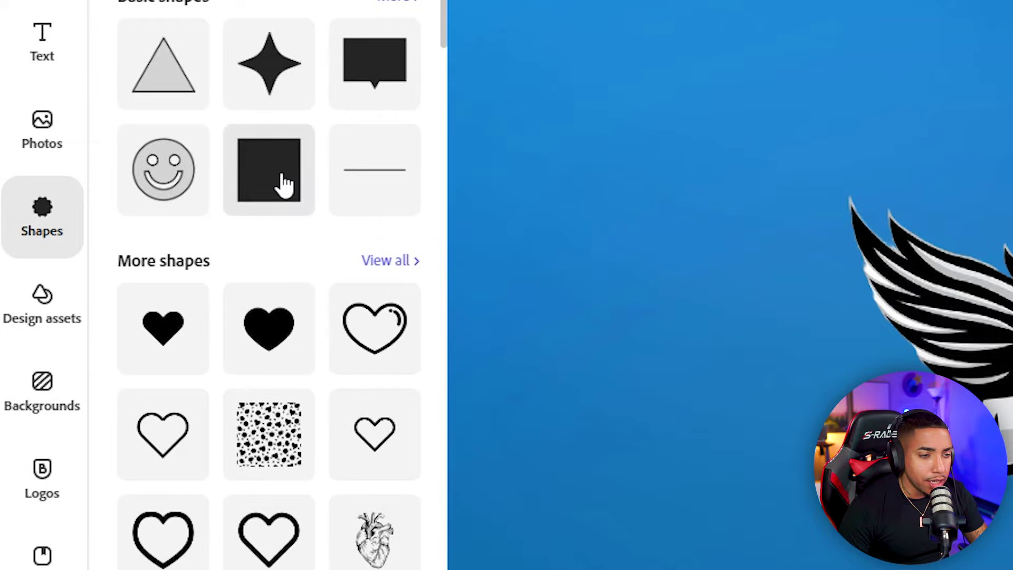
{"action": "left_click", "coordinate": [280, 177]}
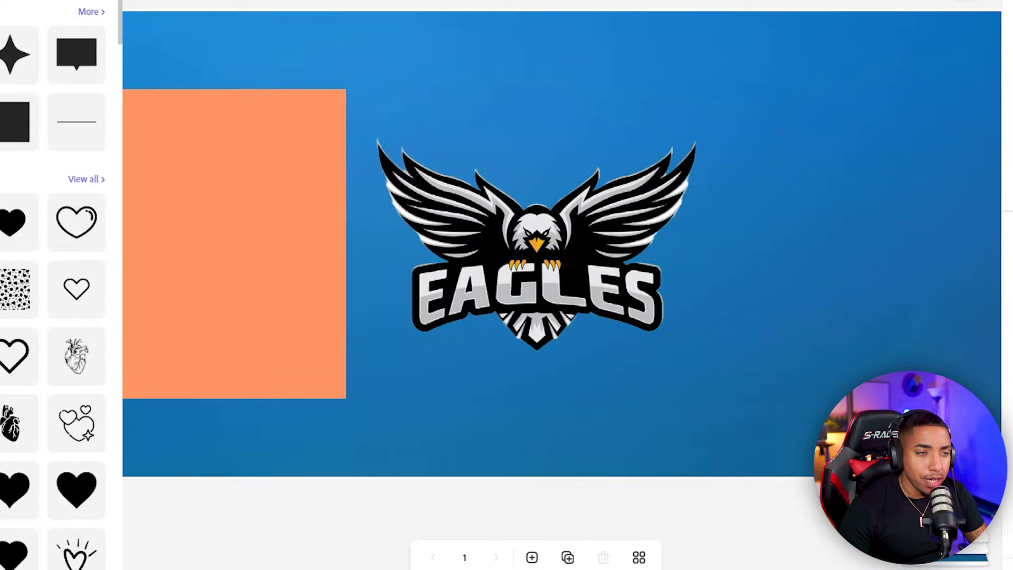
{"action": "left_click", "coordinate": [193, 245]}
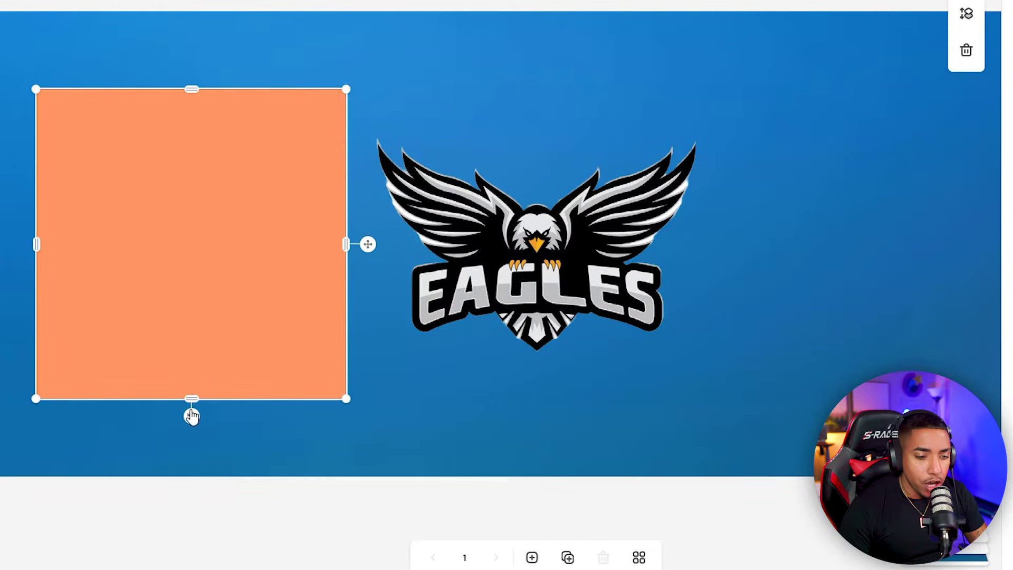
Rotate the square about 25° and stretch it into a tall strip past the banner top
{"action": "left_click_drag", "start_coordinate": [184, 417], "coordinate": [10, 458]}
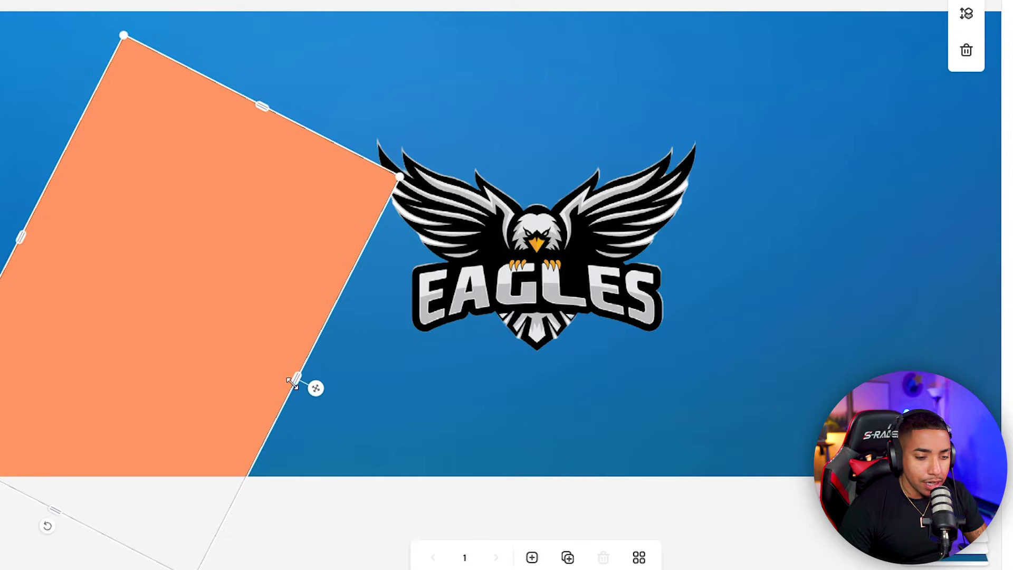
{"action": "left_click_drag", "start_coordinate": [311, 385], "coordinate": [129, 283]}
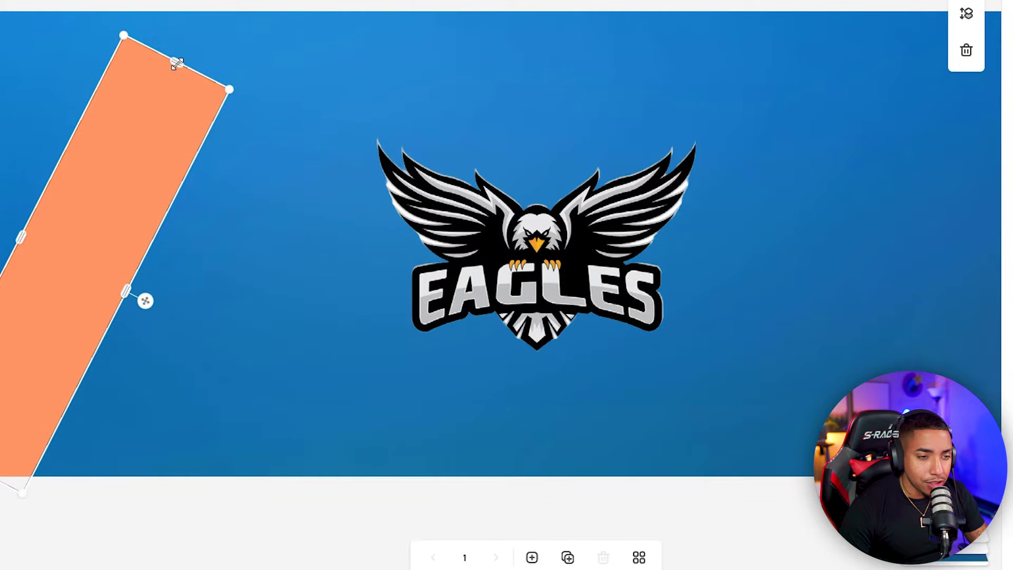
{"action": "left_click_drag", "start_coordinate": [177, 62], "coordinate": [204, 7]}
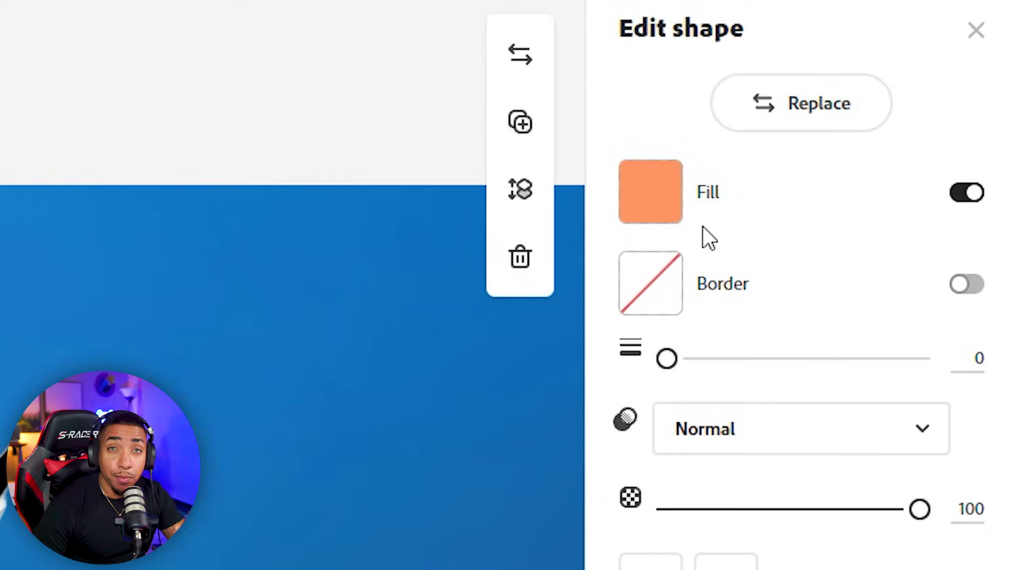
Give the strip a black #000000 fill and a white border of width 7
{"action": "left_click", "coordinate": [659, 198]}
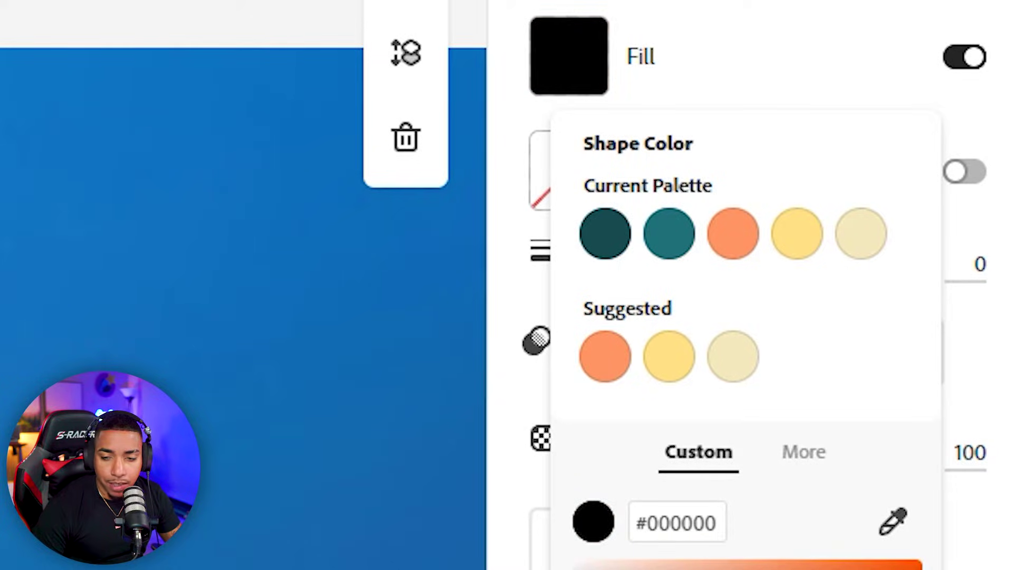
{"action": "key", "text": "Escape"}
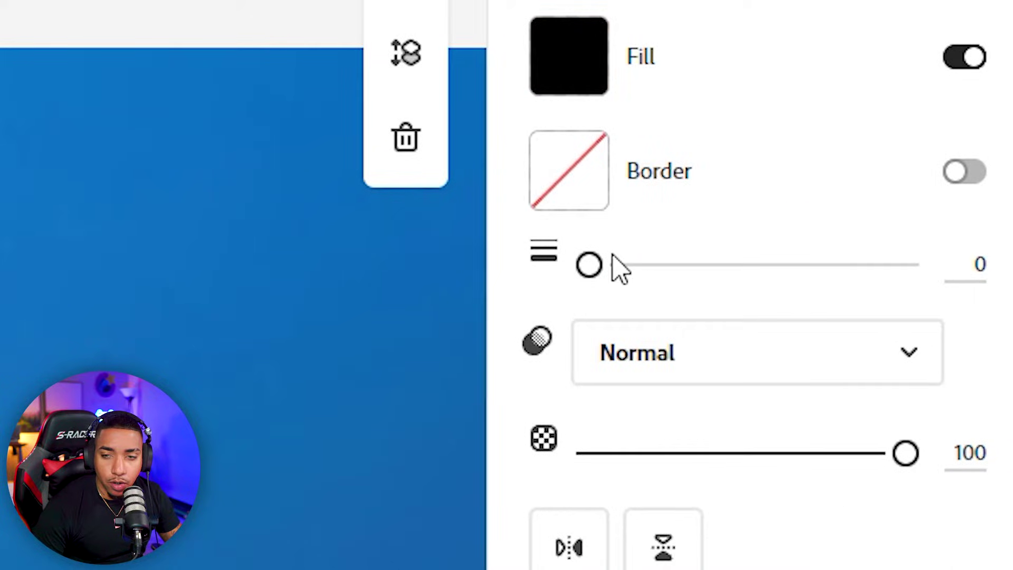
{"action": "left_click", "coordinate": [970, 171]}
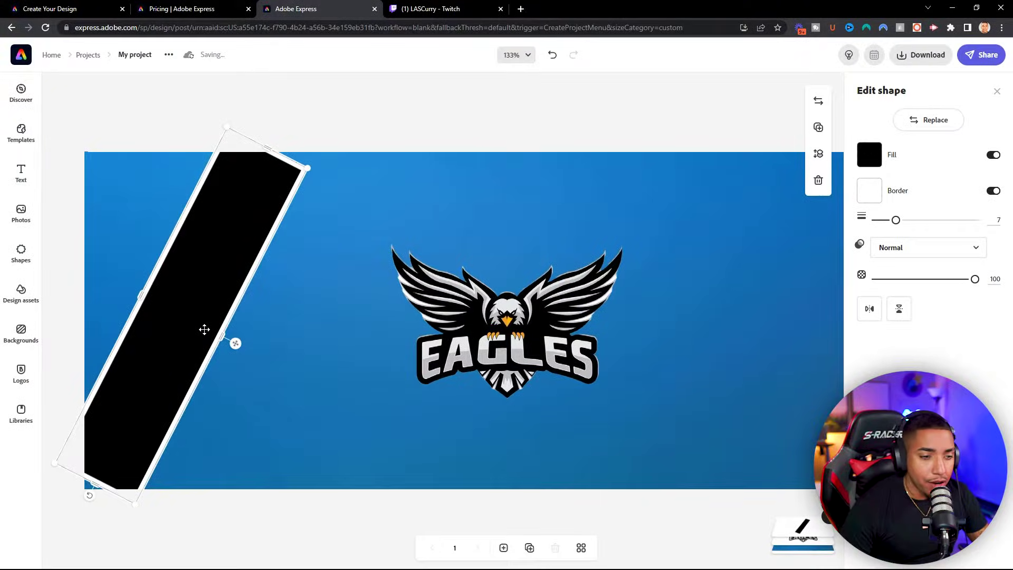
Resize and reposition the black strip so it covers the banner's left edge
{"action": "mouse_move", "coordinate": [221, 340]}
{"action": "left_mouse_down"}
{"action": "mouse_move", "coordinate": [90, 199]}
{"action": "mouse_move", "coordinate": [171, 266]}
{"action": "mouse_move", "coordinate": [147, 335]}
{"action": "mouse_move", "coordinate": [227, 331]}
{"action": "left_mouse_up"}
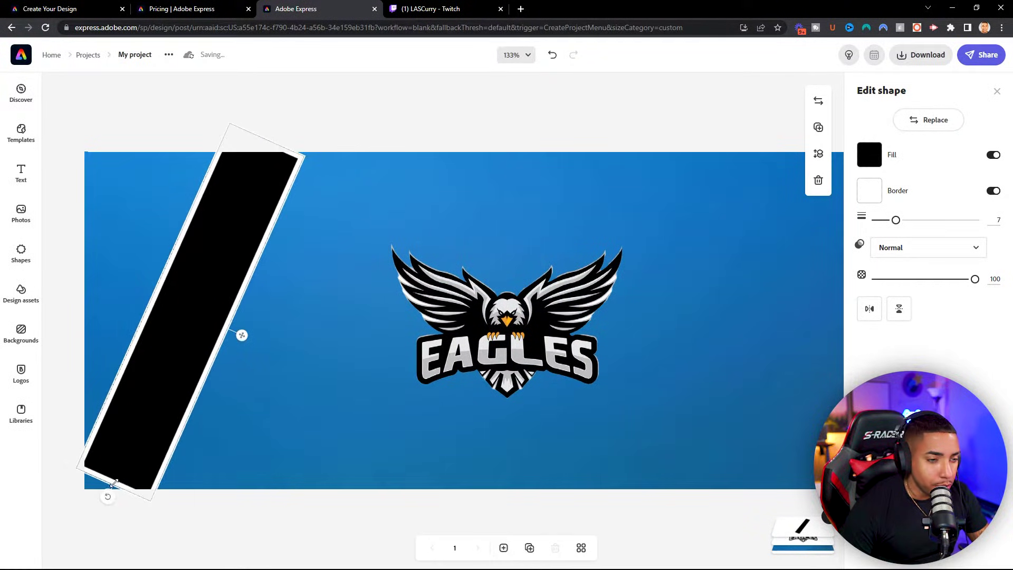
{"action": "left_click_drag", "start_coordinate": [158, 354], "coordinate": [75, 296]}
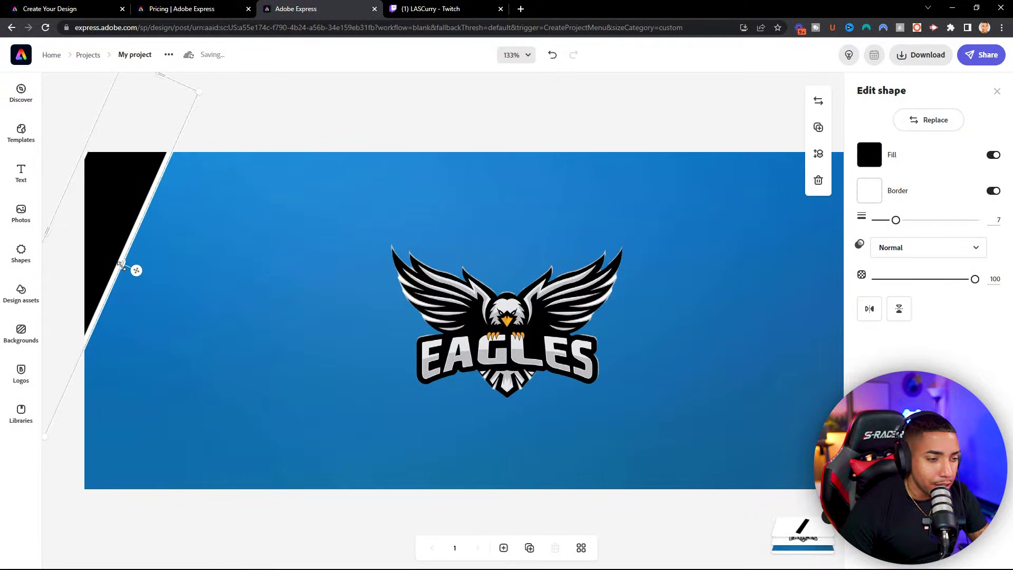
{"action": "left_click_drag", "start_coordinate": [122, 265], "coordinate": [205, 303]}
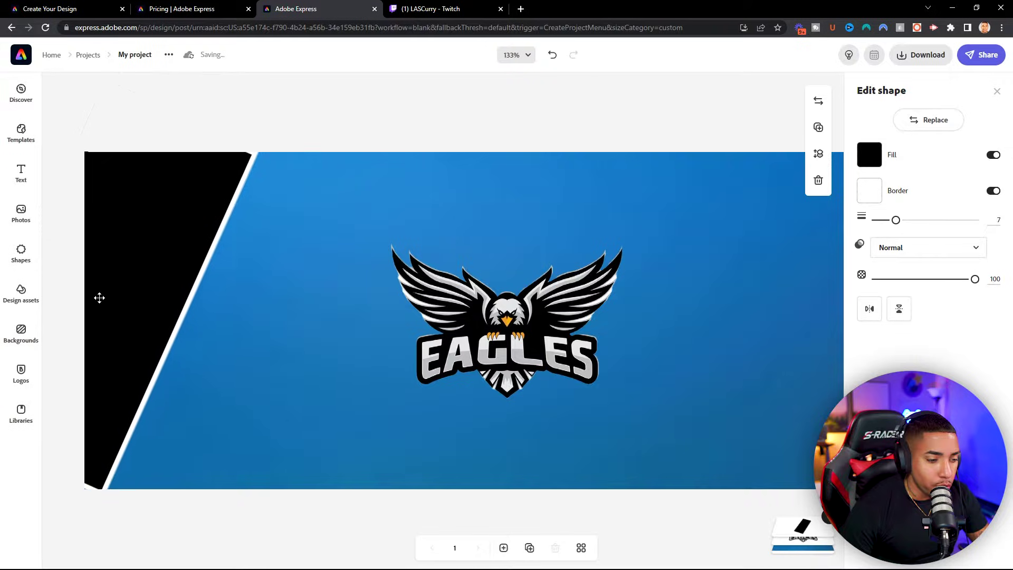
{"action": "mouse_move", "coordinate": [100, 297]}
{"action": "left_mouse_down"}
{"action": "mouse_move", "coordinate": [77, 290]}
{"action": "mouse_move", "coordinate": [83, 300]}
{"action": "left_mouse_up"}
{"action": "left_click_drag", "start_coordinate": [152, 270], "coordinate": [153, 270]}
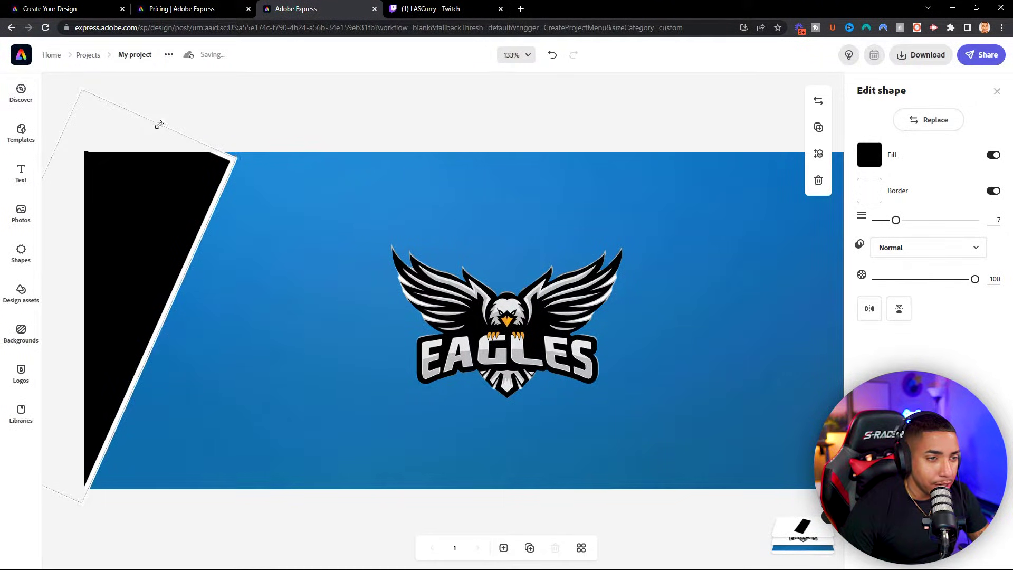
{"action": "left_click", "coordinate": [324, 129]}
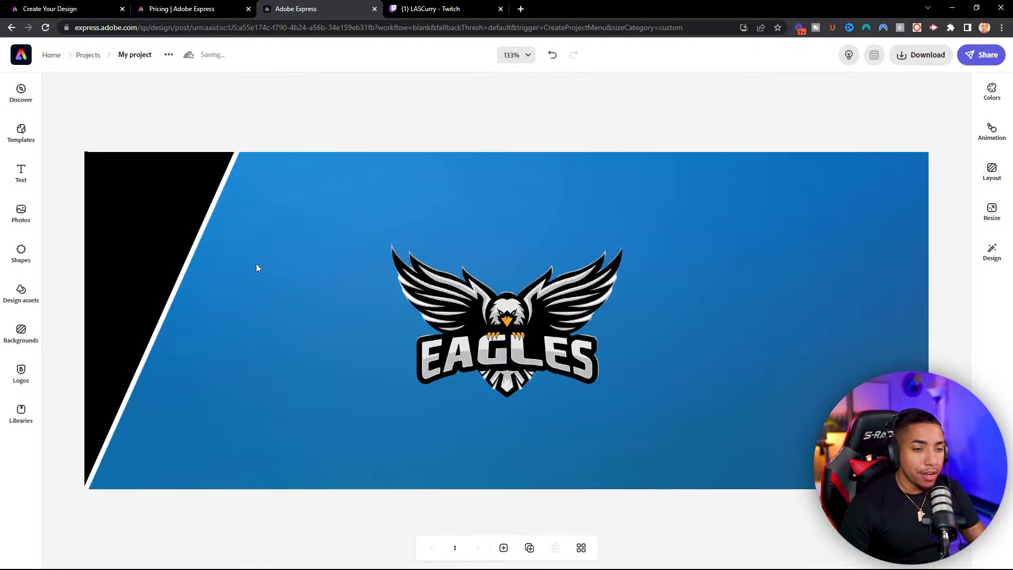
Duplicate the black strip and move the copy to the right side, tilted the other way
{"action": "left_click", "coordinate": [128, 195]}
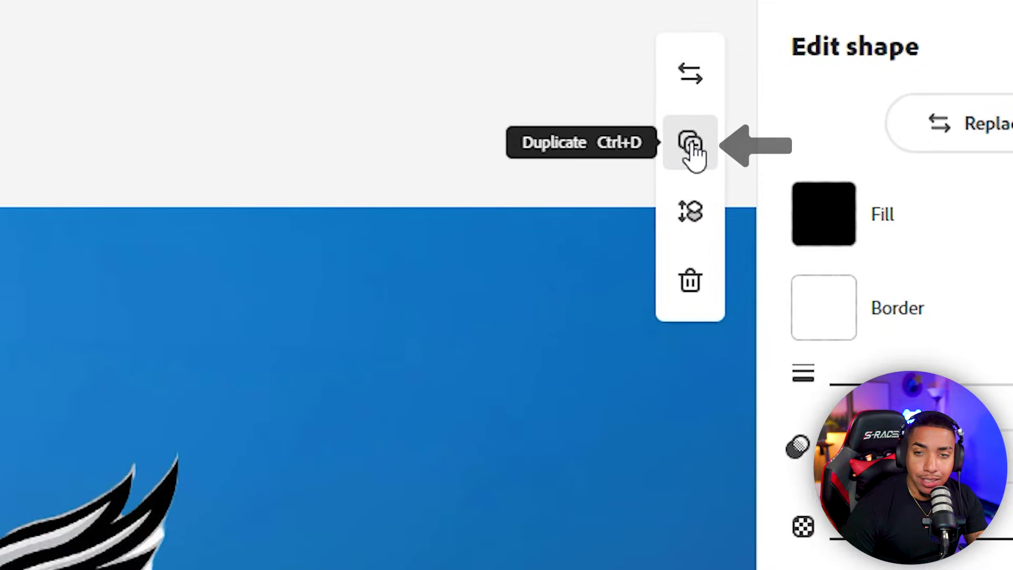
{"action": "left_click", "coordinate": [685, 159]}
{"action": "left_click_drag", "start_coordinate": [135, 317], "coordinate": [776, 215]}
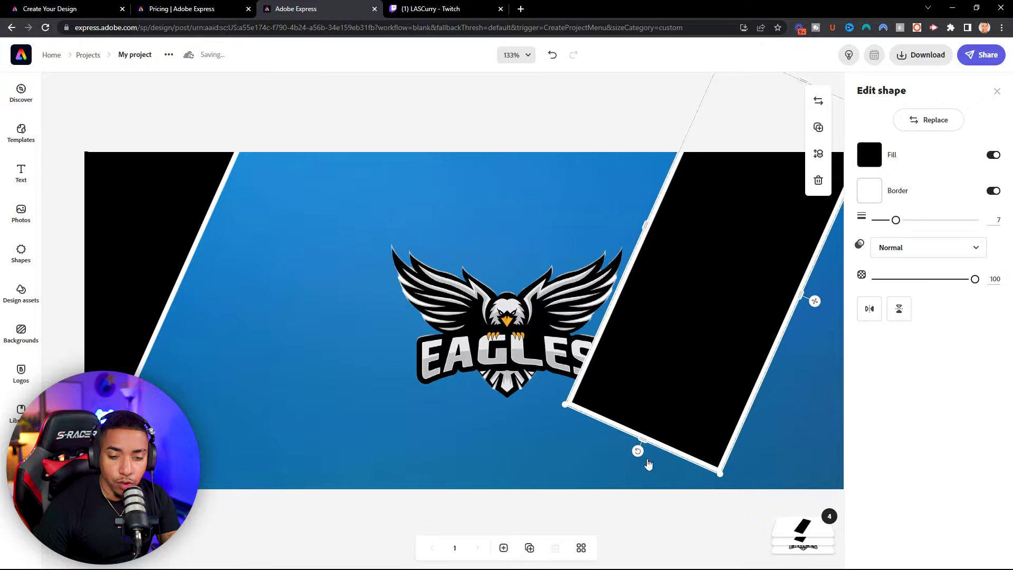
{"action": "left_click_drag", "start_coordinate": [638, 453], "coordinate": [901, 367]}
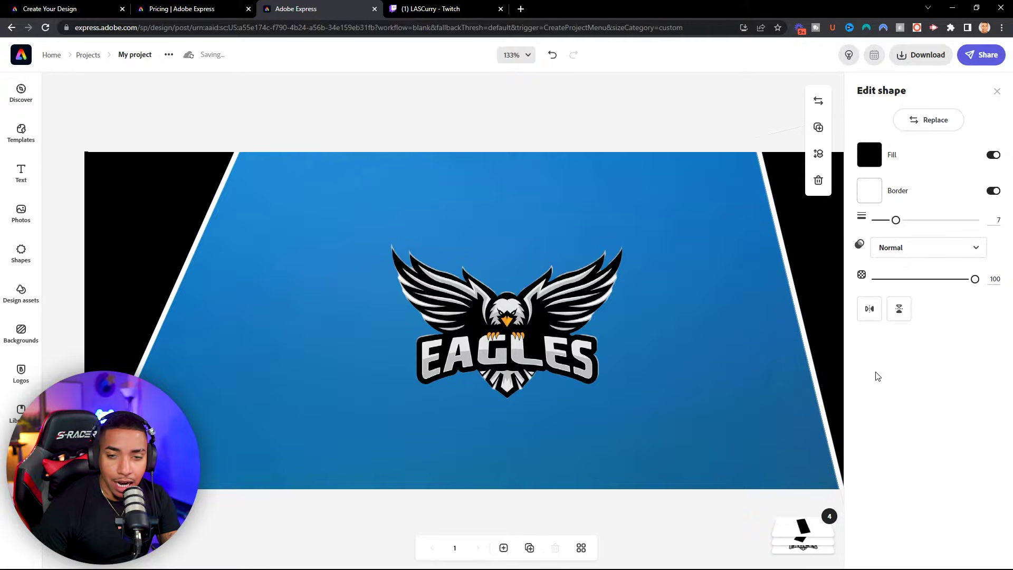
Try width and rotation tweaks on the right strip, undoing and redoing them
{"action": "left_click_drag", "start_coordinate": [775, 339], "coordinate": [852, 314]}
{"action": "key", "text": "ctrl+z"}
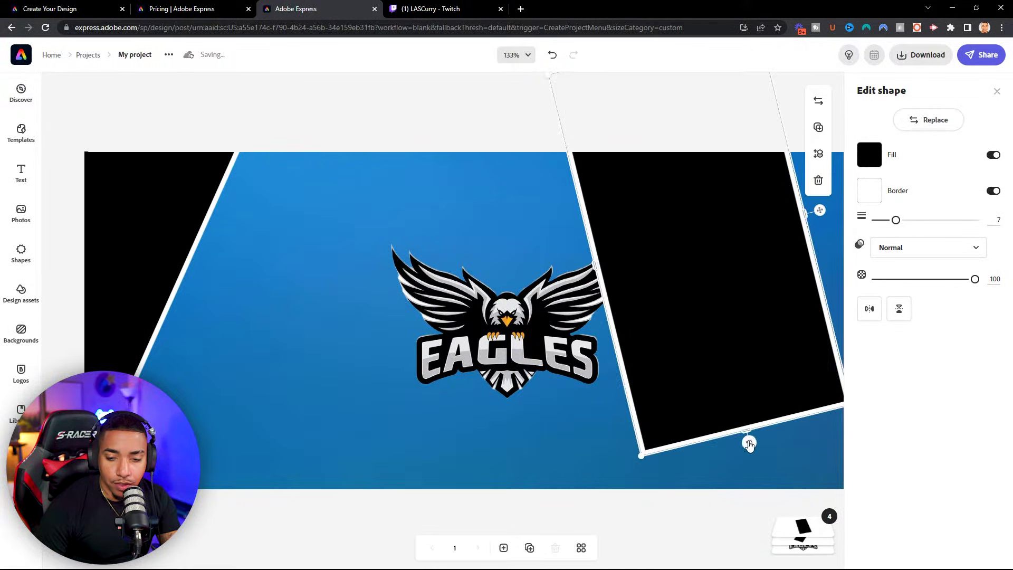
{"action": "left_click_drag", "start_coordinate": [748, 441], "coordinate": [772, 417]}
{"action": "key", "text": "ctrl+z"}
{"action": "key", "text": "ctrl+z"}
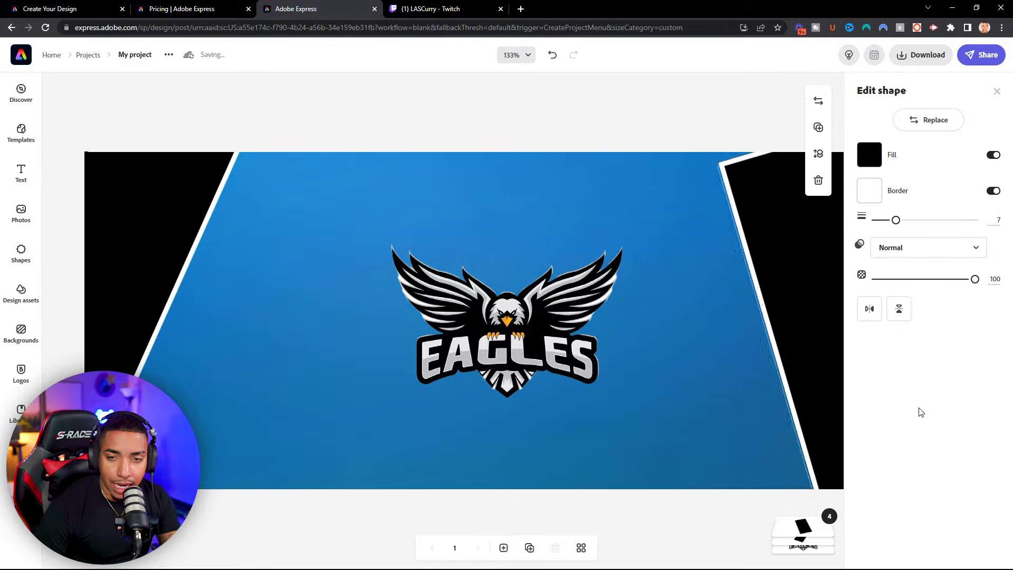
{"action": "key", "text": "ctrl+shift+z"}
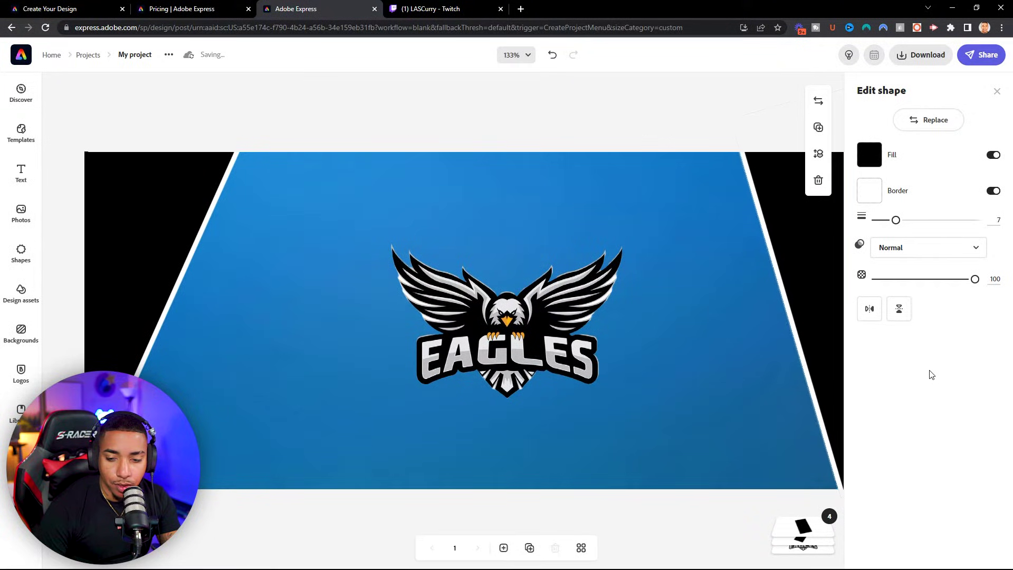
{"action": "key", "text": "ctrl+z"}
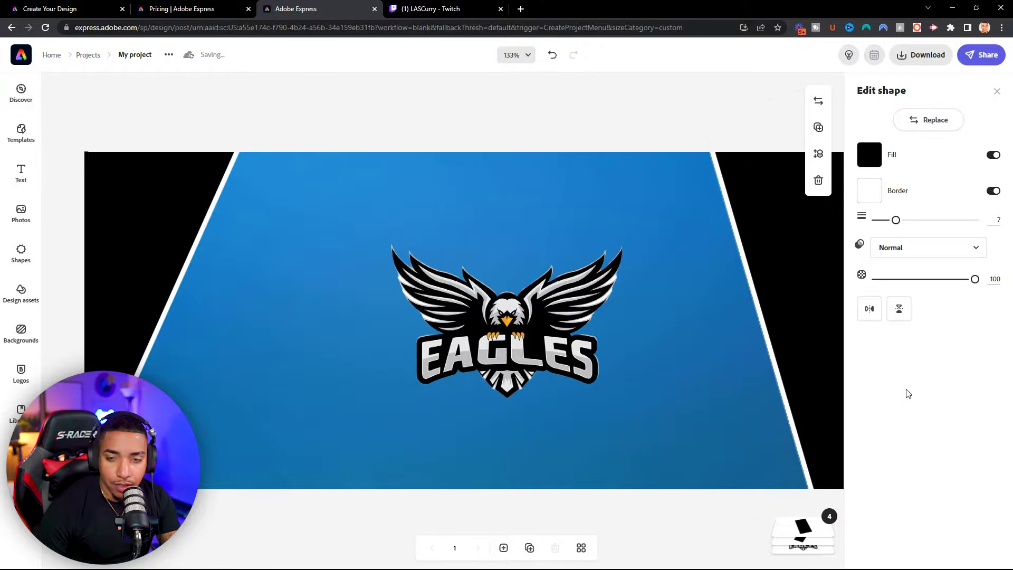
{"action": "left_click", "coordinate": [515, 92]}
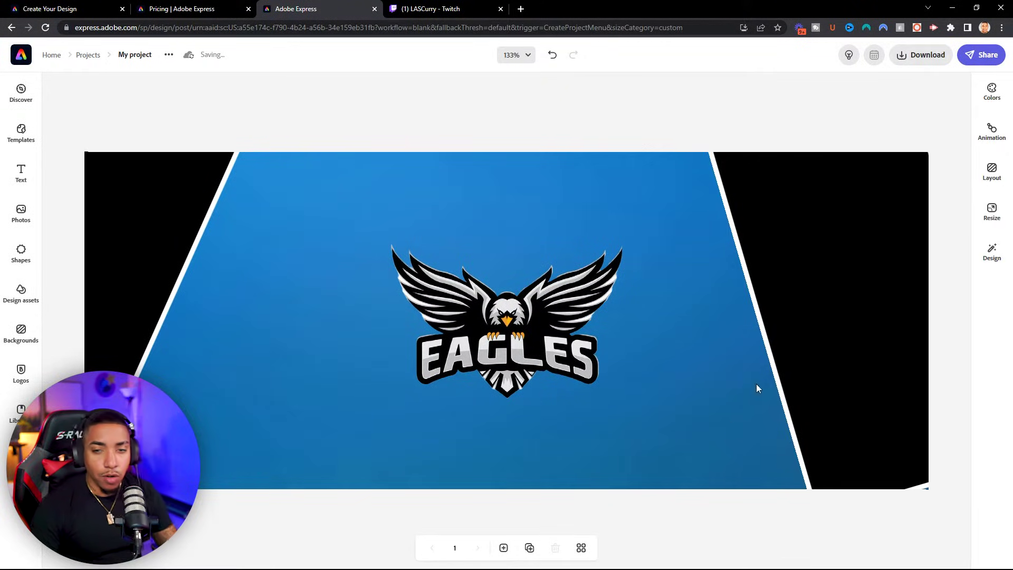
{"action": "key", "text": "ctrl+shift+z"}
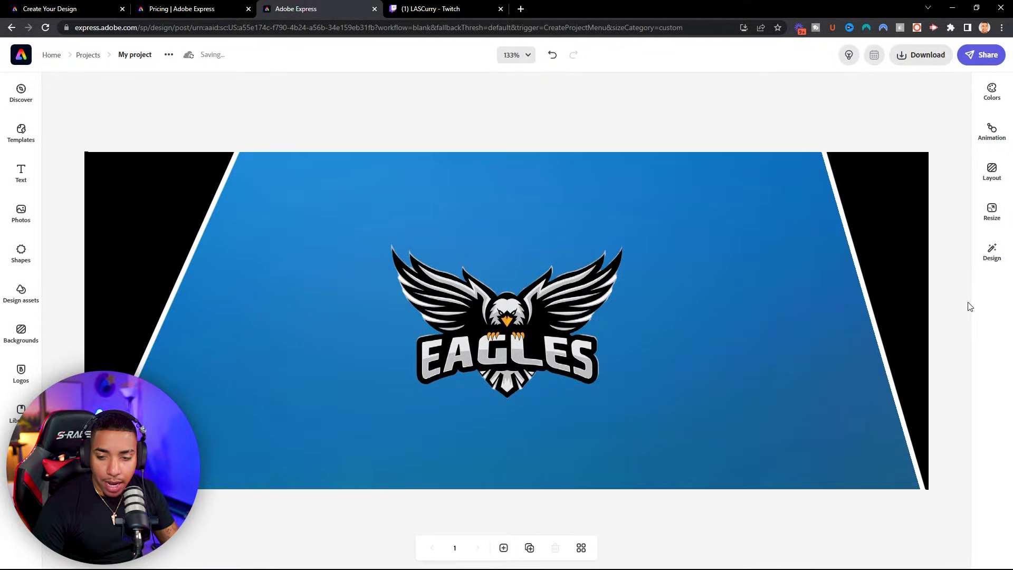
Move and tilt the right black shape to fill the right edge, parallel to the left one
{"action": "left_click", "coordinate": [870, 289]}
{"action": "left_click", "coordinate": [799, 239]}
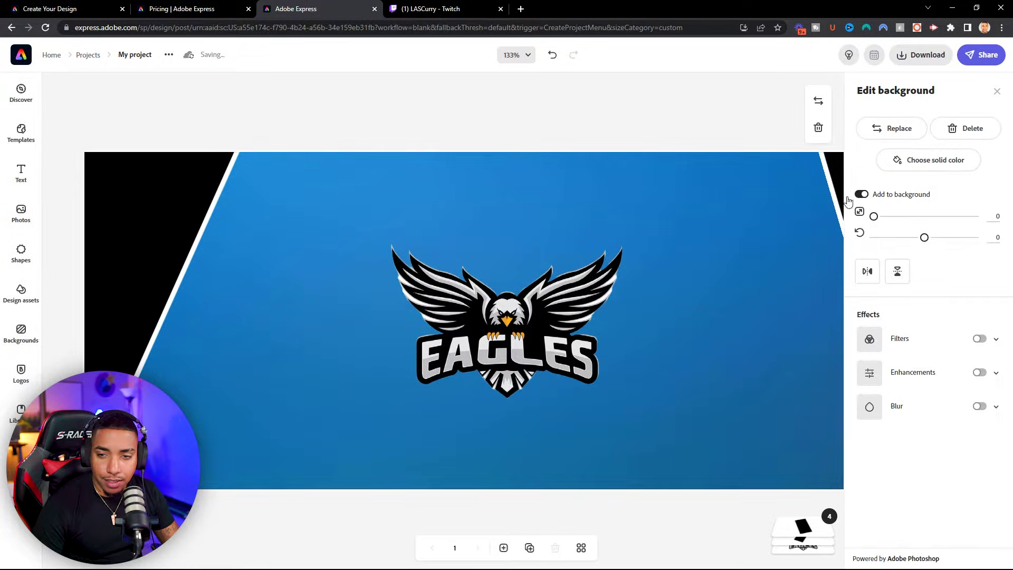
{"action": "left_click_drag", "start_coordinate": [782, 190], "coordinate": [533, 199]}
{"action": "left_click", "coordinate": [751, 383]}
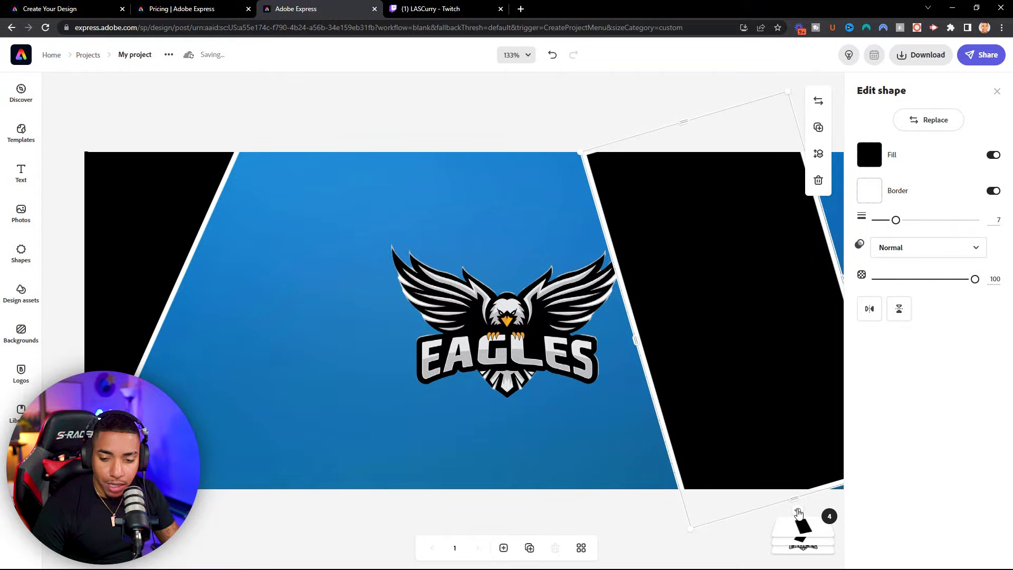
{"action": "left_click_drag", "start_coordinate": [706, 337], "coordinate": [651, 245]}
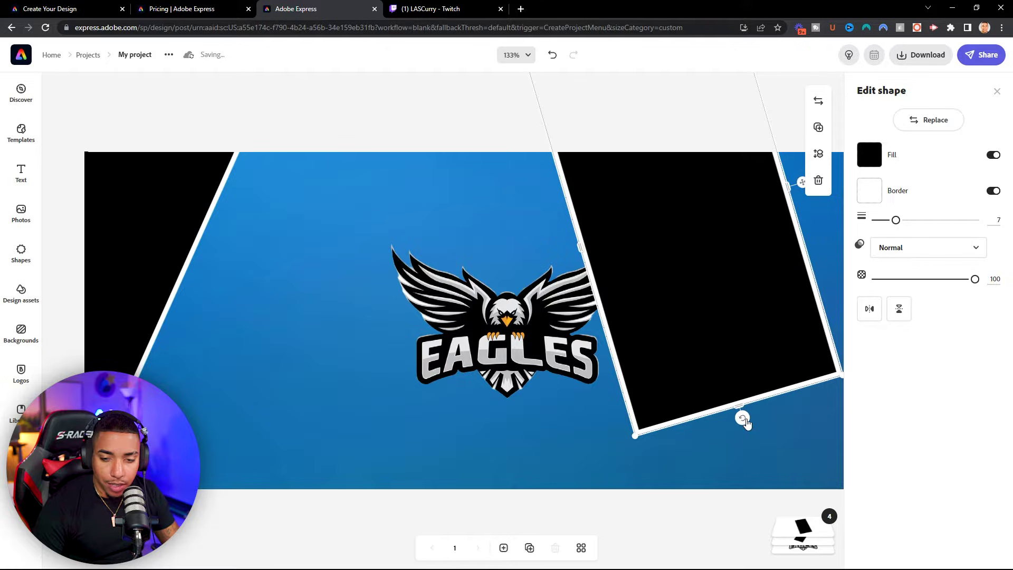
{"action": "left_click_drag", "start_coordinate": [744, 420], "coordinate": [633, 419]}
{"action": "left_click_drag", "start_coordinate": [748, 328], "coordinate": [921, 420]}
{"action": "left_click", "coordinate": [537, 102]}
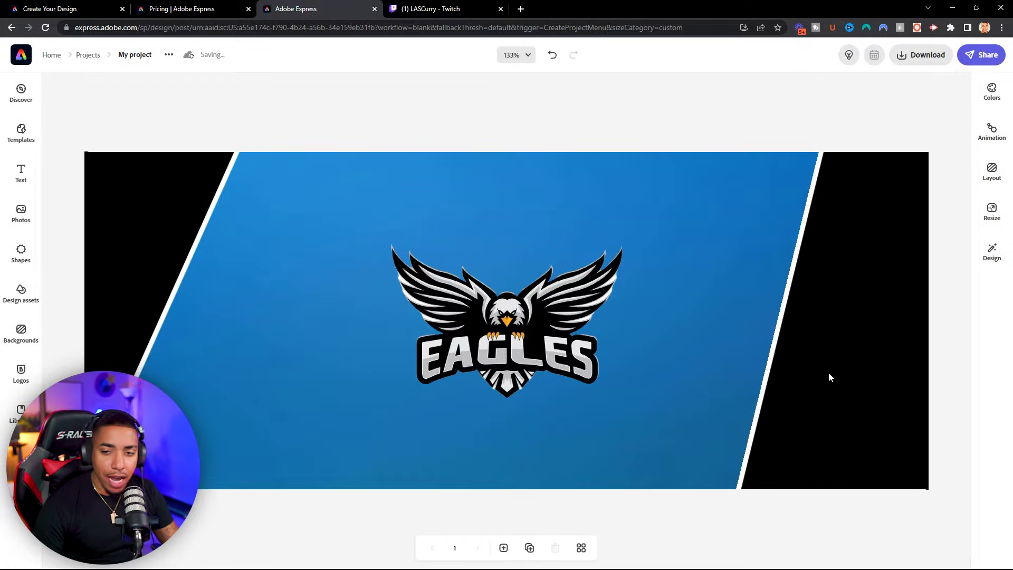
{"action": "left_click_drag", "start_coordinate": [858, 379], "coordinate": [900, 381]}
Nudge the eagle logo slightly up and right to centre it on the banner
{"action": "left_click", "coordinate": [492, 320]}
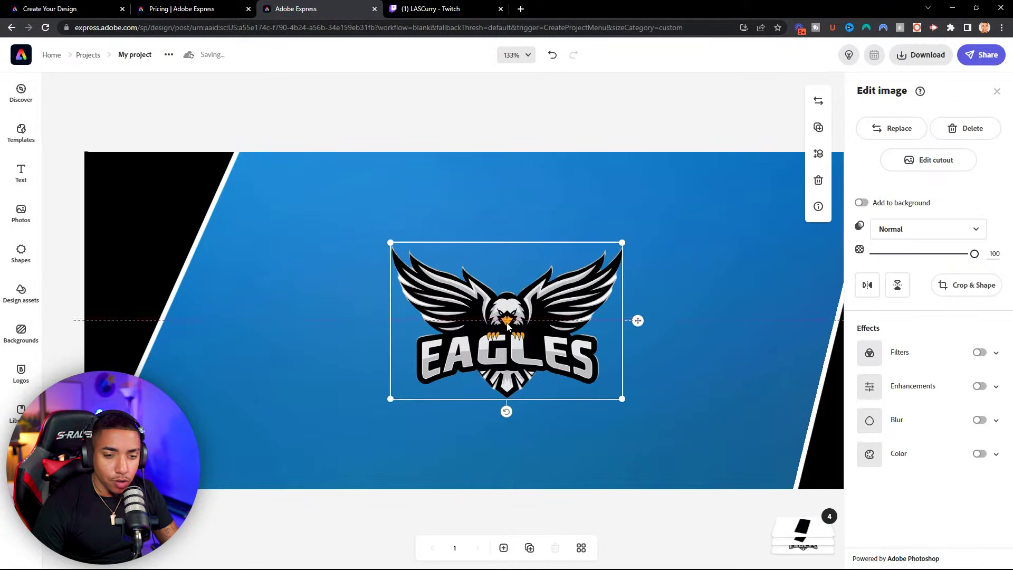
{"action": "mouse_move", "coordinate": [491, 320]}
{"action": "left_mouse_down"}
{"action": "mouse_move", "coordinate": [511, 311]}
{"action": "mouse_move", "coordinate": [503, 315]}
{"action": "left_mouse_up"}
{"action": "left_click", "coordinate": [529, 131]}
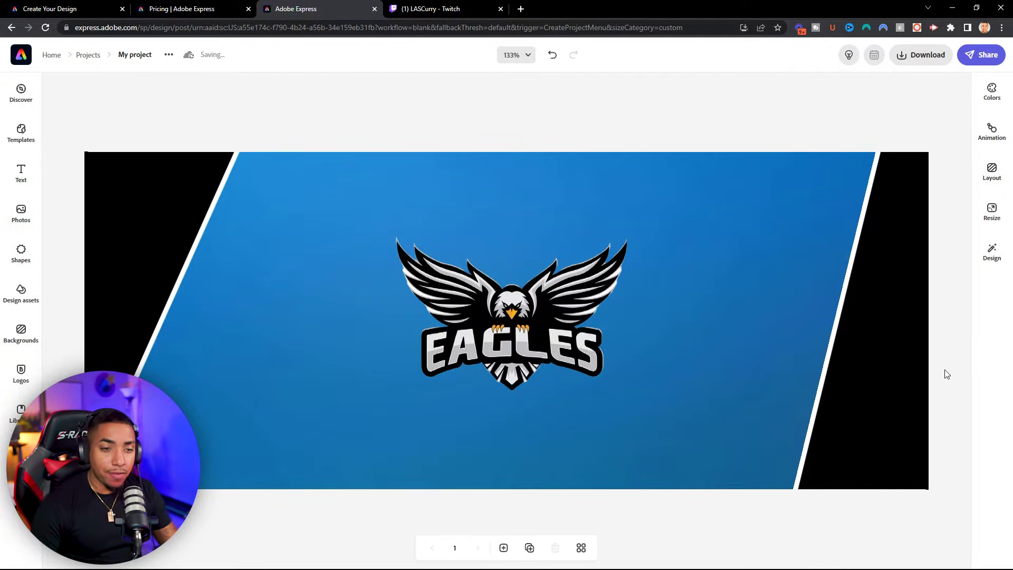
Enhance the blue background: saturation 27, shadow -25, highlight 26, contrast 52
{"action": "left_click", "coordinate": [681, 373]}
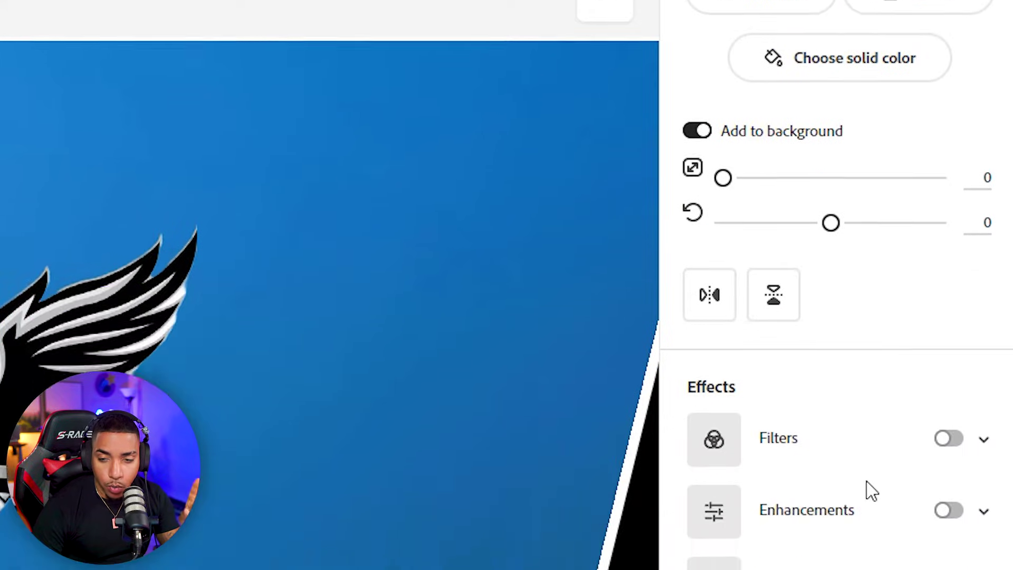
{"action": "left_click", "coordinate": [951, 243]}
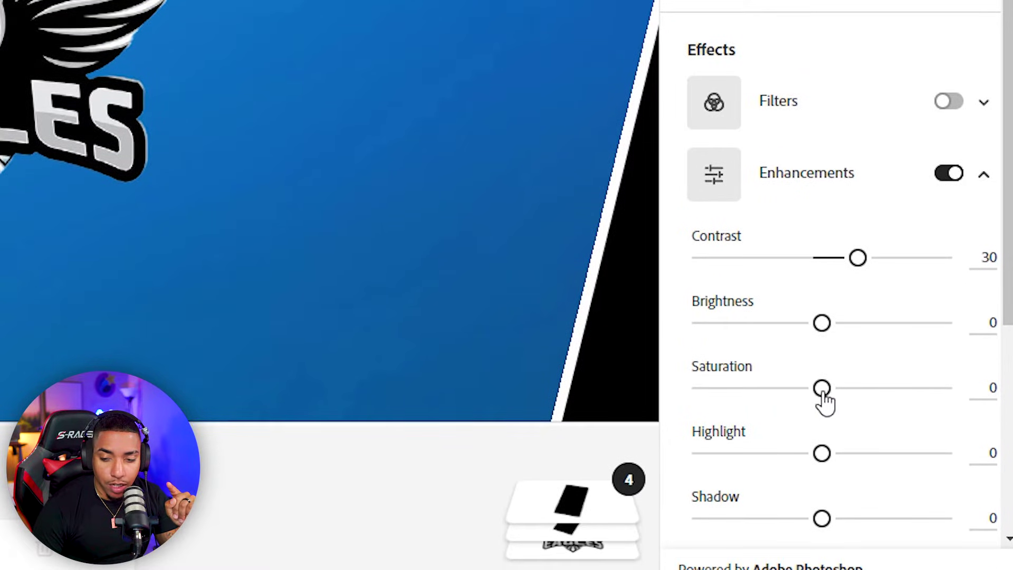
{"action": "left_click_drag", "start_coordinate": [823, 394], "coordinate": [856, 396]}
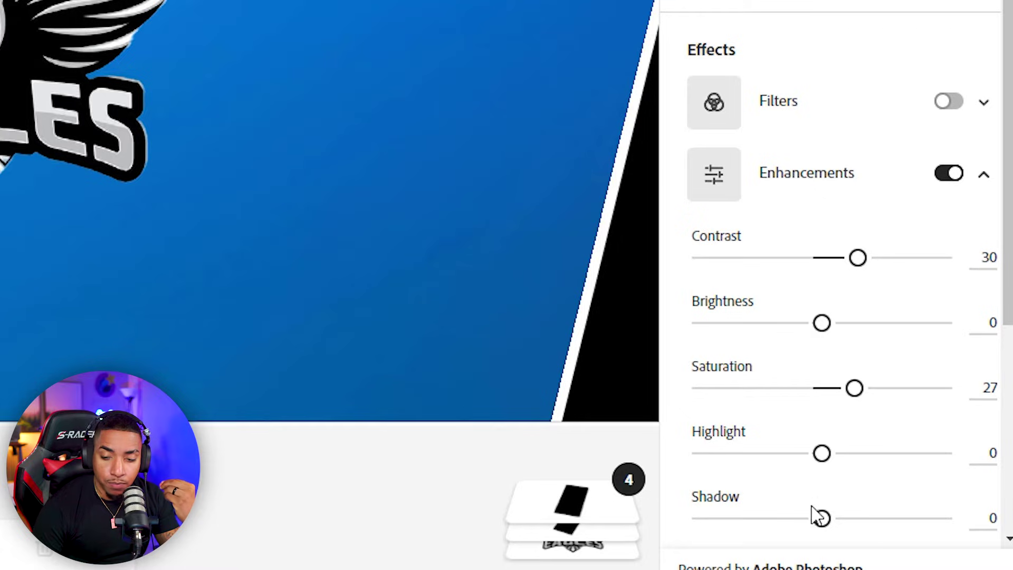
{"action": "left_click_drag", "start_coordinate": [822, 526], "coordinate": [792, 523]}
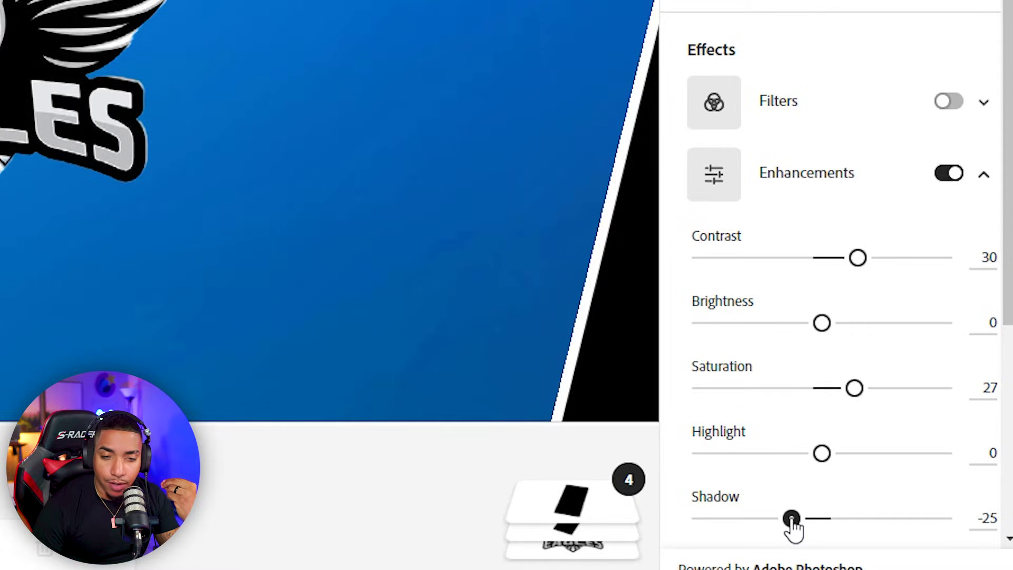
{"action": "left_click_drag", "start_coordinate": [831, 464], "coordinate": [860, 464]}
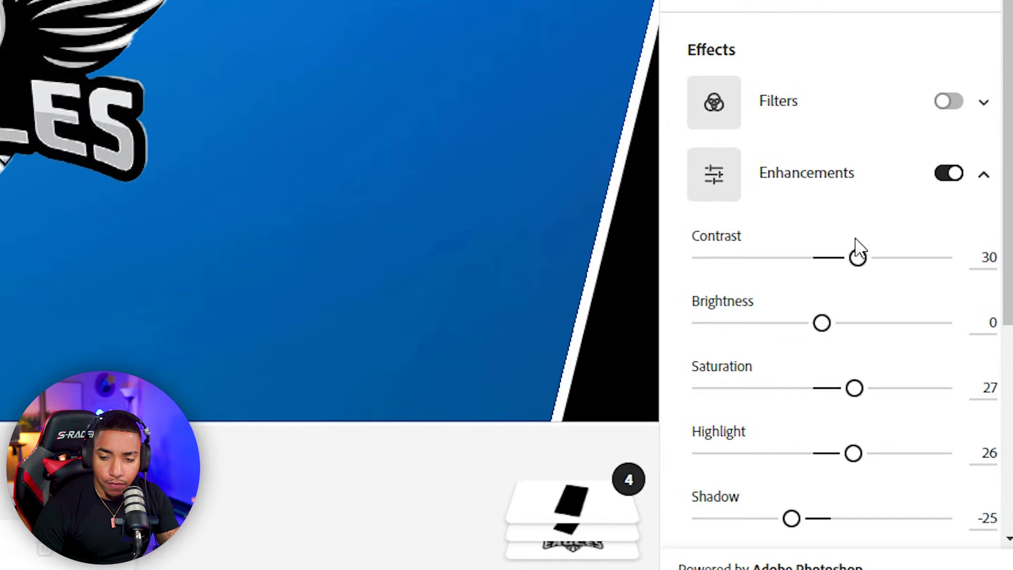
{"action": "left_click_drag", "start_coordinate": [867, 264], "coordinate": [887, 264]}
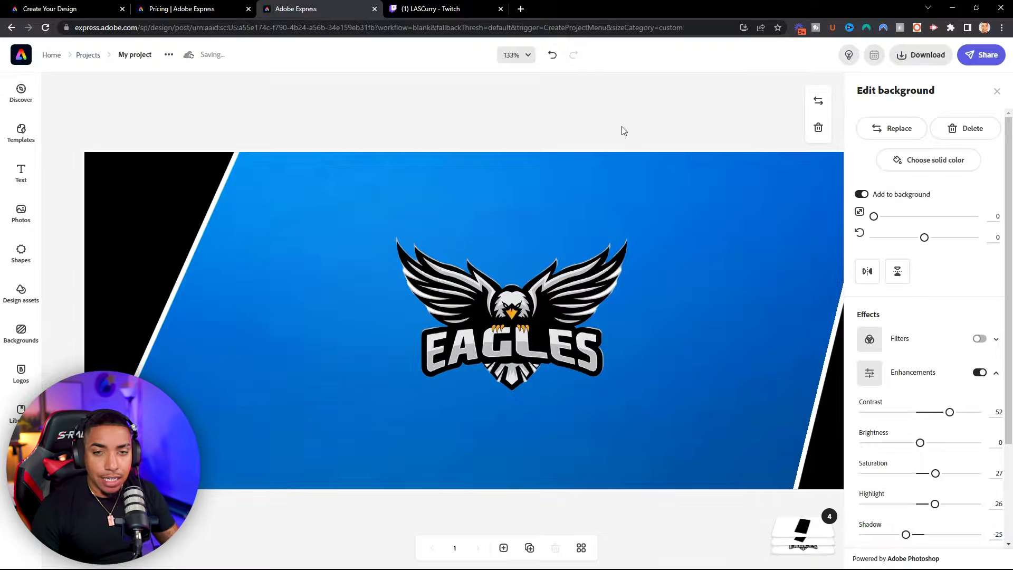
{"action": "left_click", "coordinate": [622, 129]}
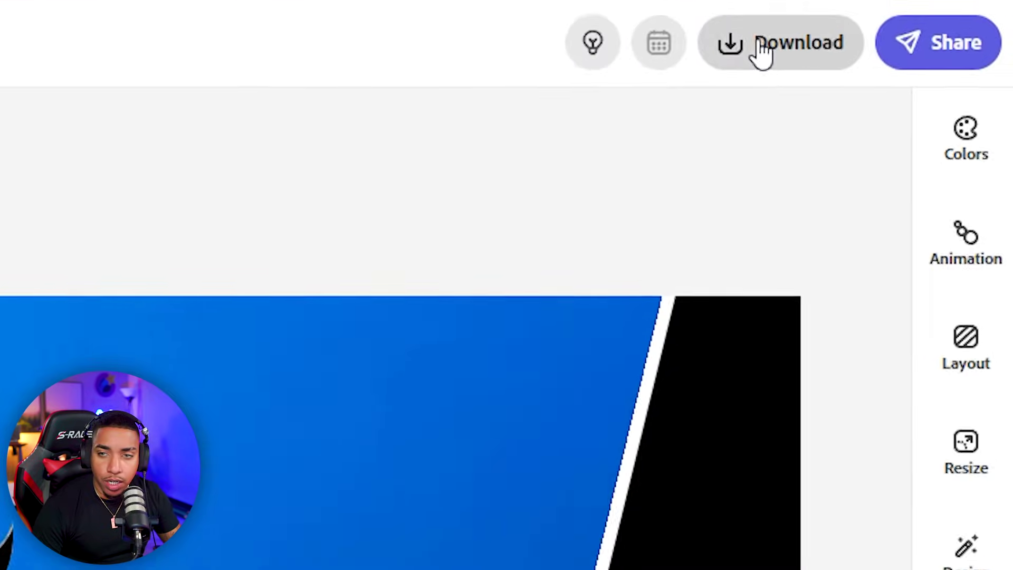
Download the Eagles banner design as a PNG file
{"action": "left_click", "coordinate": [704, 37]}
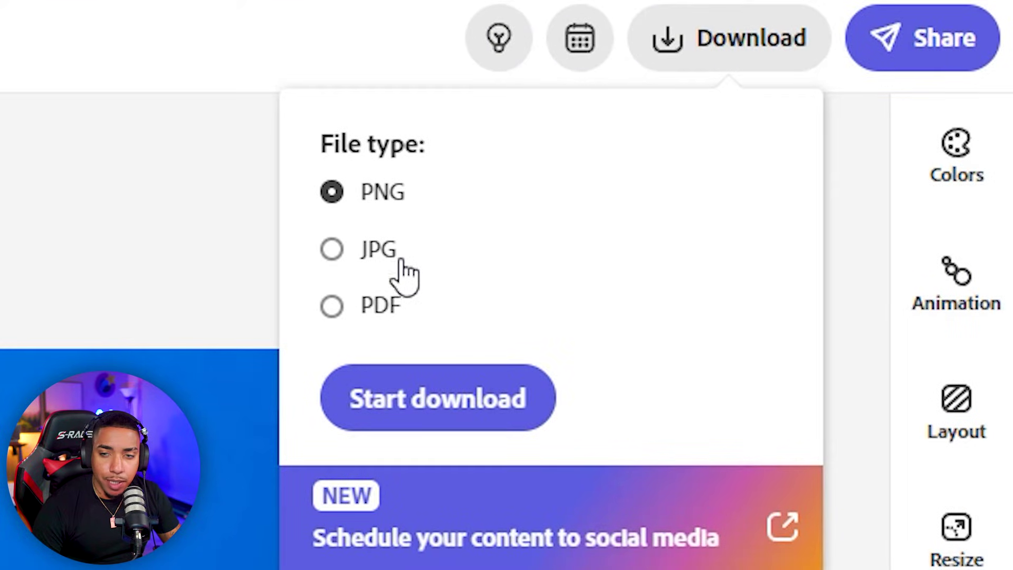
{"action": "left_click", "coordinate": [463, 406]}
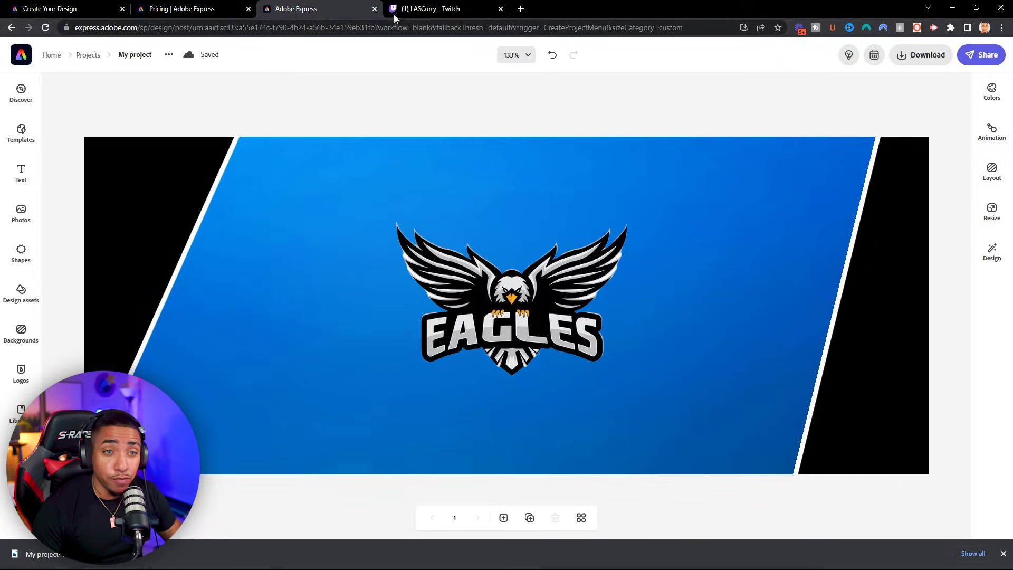
Go from the Twitch tab's account menu to the channel page and its customization settings
{"action": "left_click", "coordinate": [424, 11]}
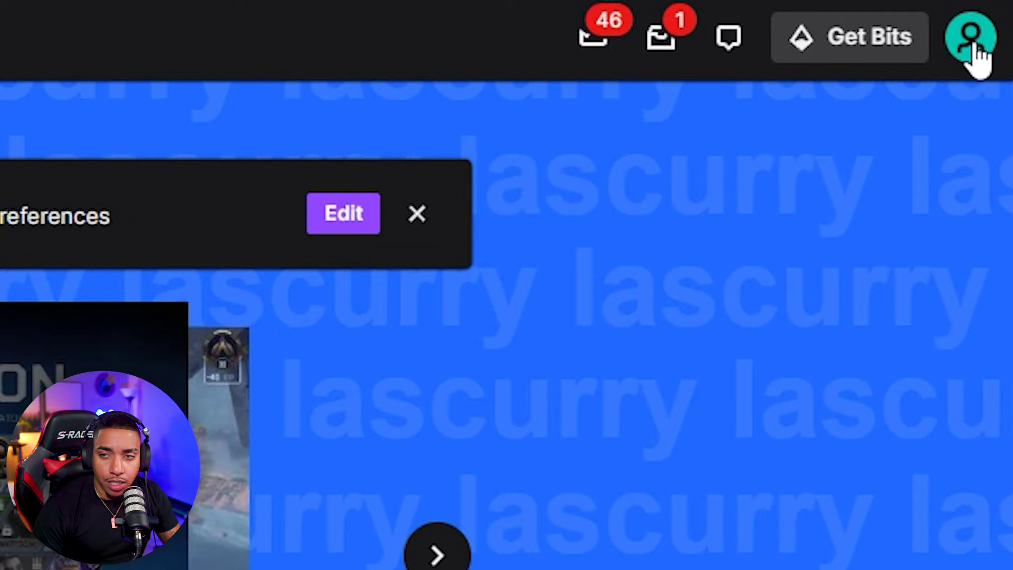
{"action": "left_click", "coordinate": [975, 53]}
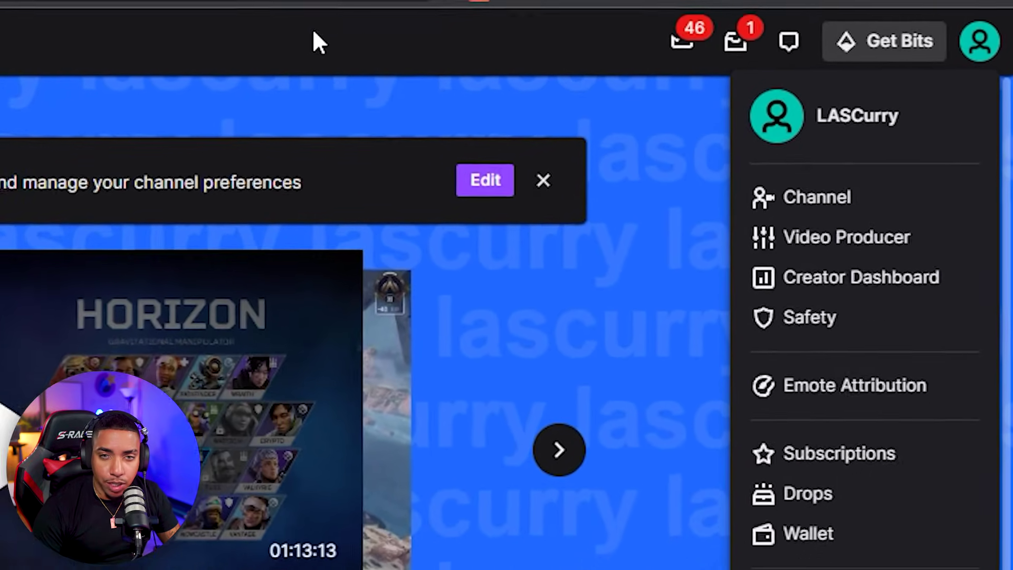
{"action": "left_click", "coordinate": [315, 37]}
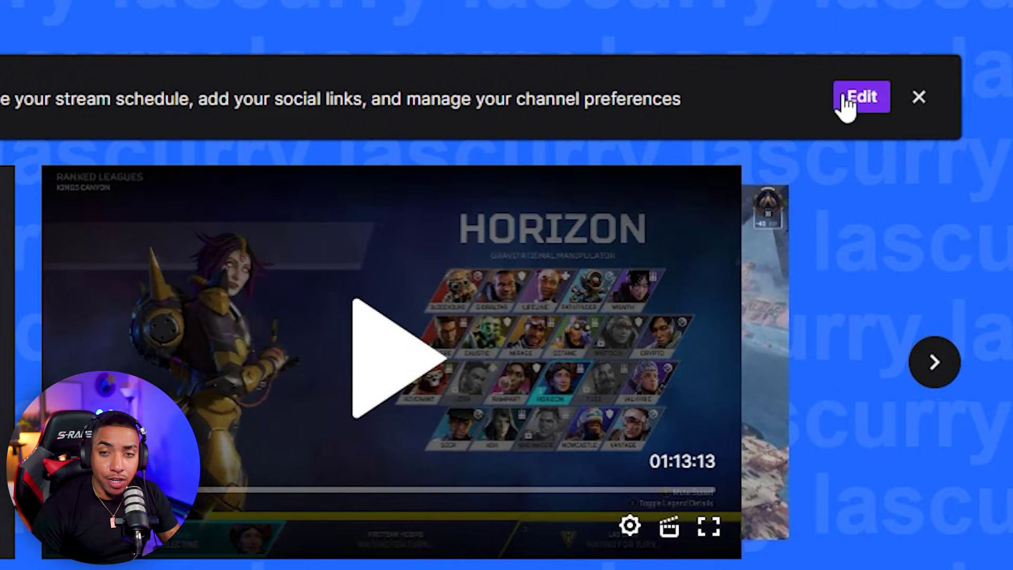
{"action": "left_click", "coordinate": [804, 105]}
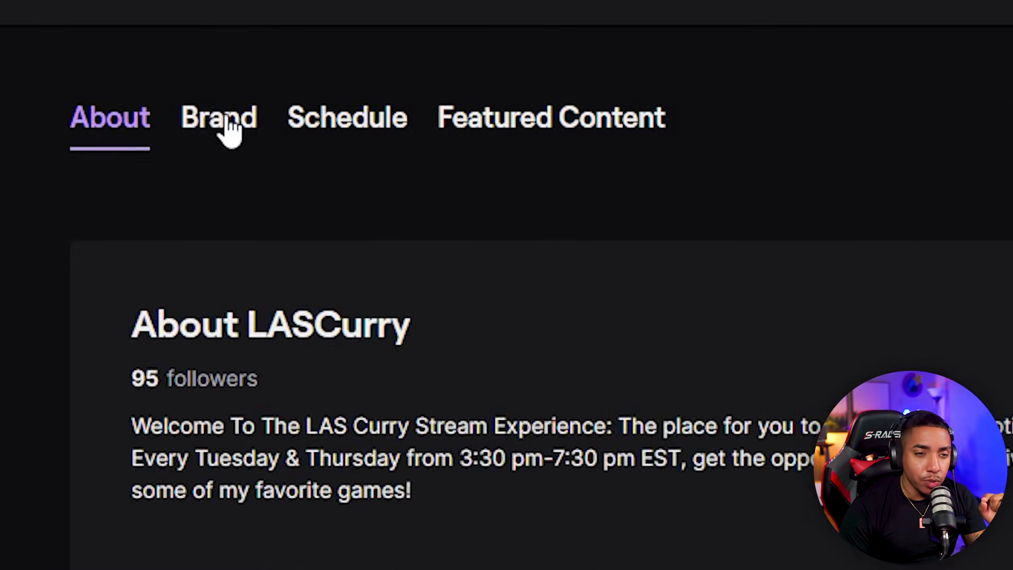
Upload the downloaded Eagles PNG under Brand as the custom profile banner and save
{"action": "left_click", "coordinate": [342, 99]}
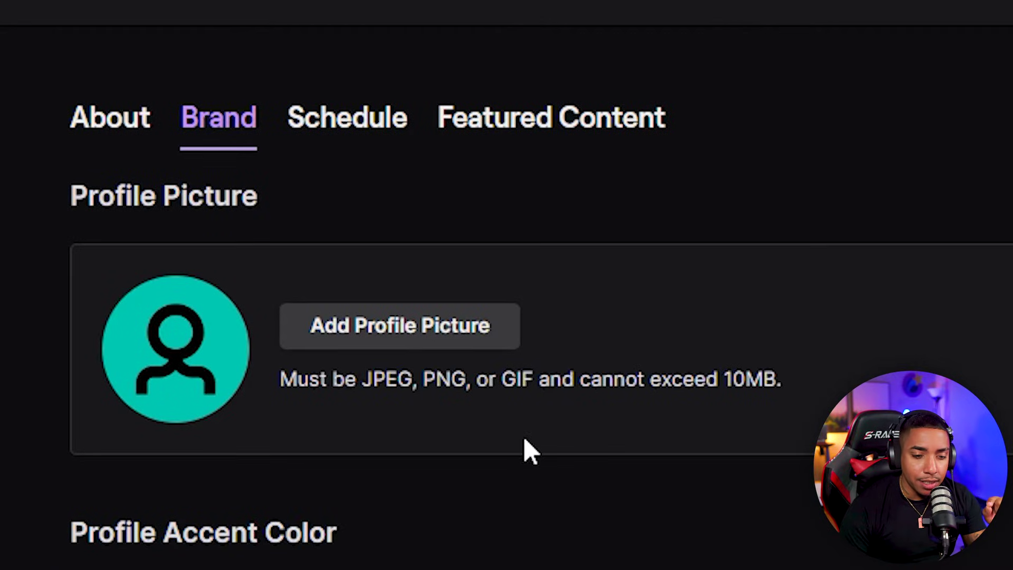
{"action": "scroll", "coordinate": [569, 432], "scroll_direction": "down", "scroll_amount": 3}
{"action": "scroll", "coordinate": [477, 194], "scroll_direction": "down", "scroll_amount": 3}
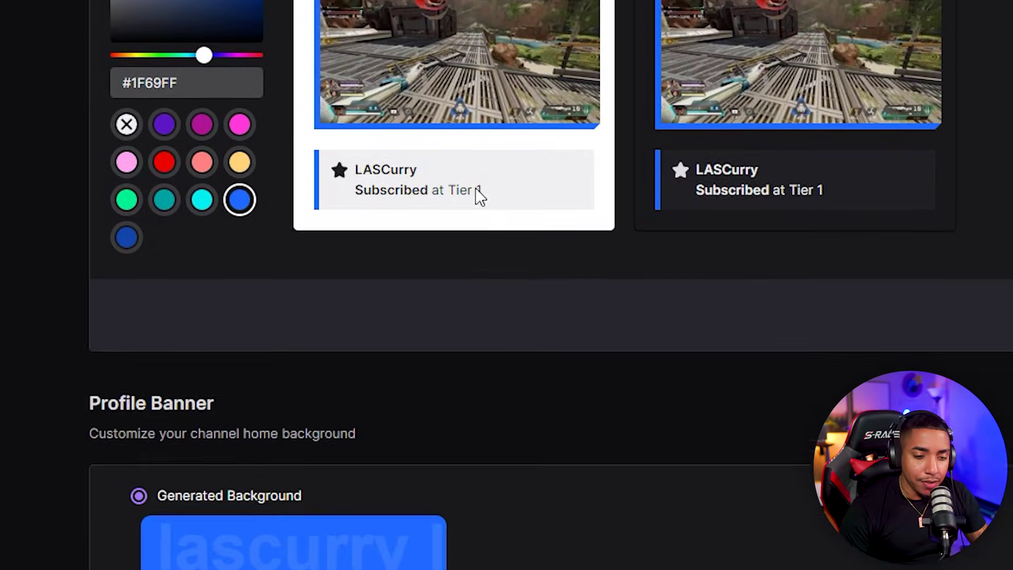
{"action": "scroll", "coordinate": [501, 193], "scroll_direction": "down", "scroll_amount": 6}
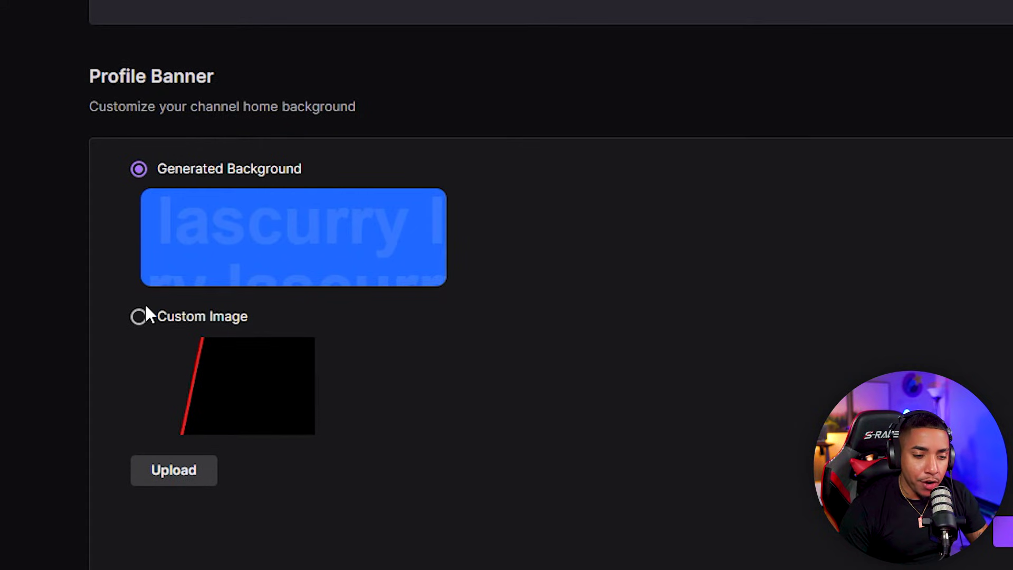
{"action": "left_click", "coordinate": [179, 474]}
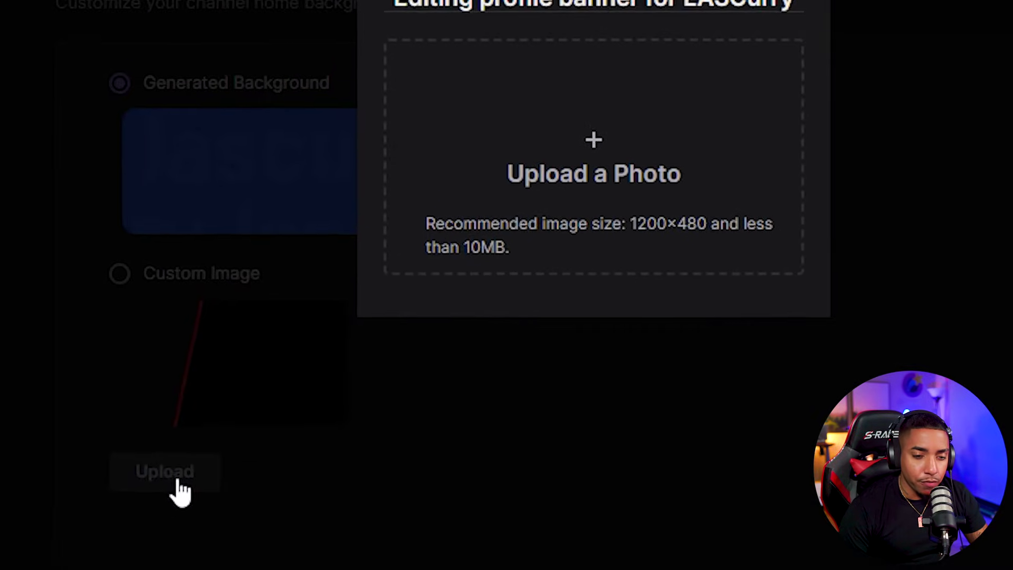
{"action": "left_click", "coordinate": [512, 296]}
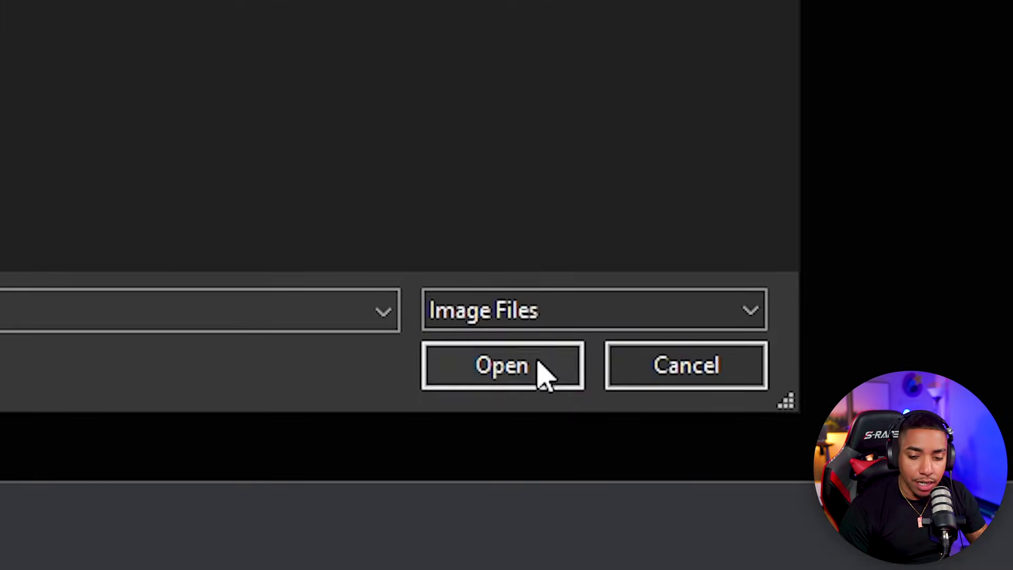
{"action": "left_click", "coordinate": [542, 373]}
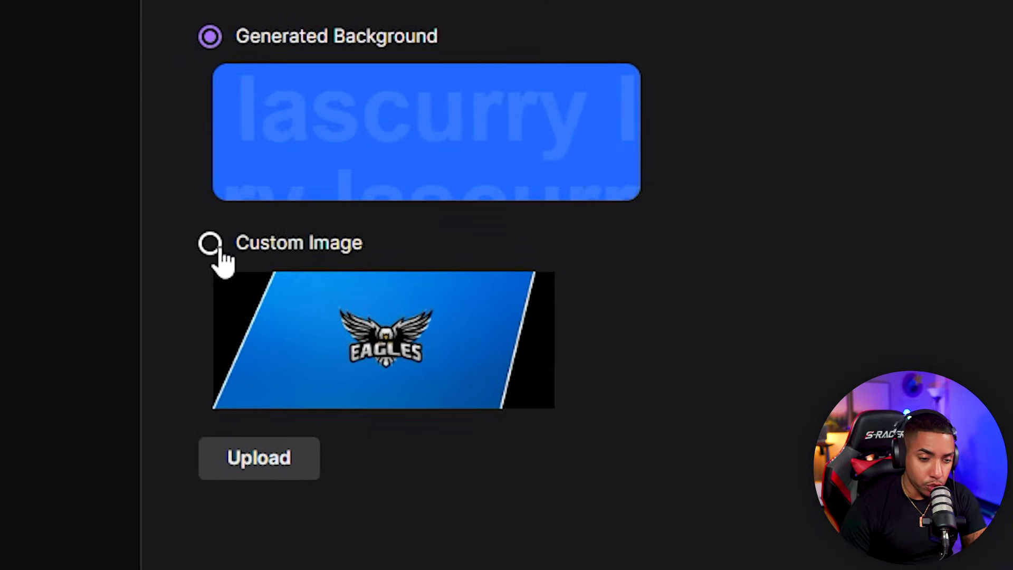
{"action": "left_click", "coordinate": [147, 397]}
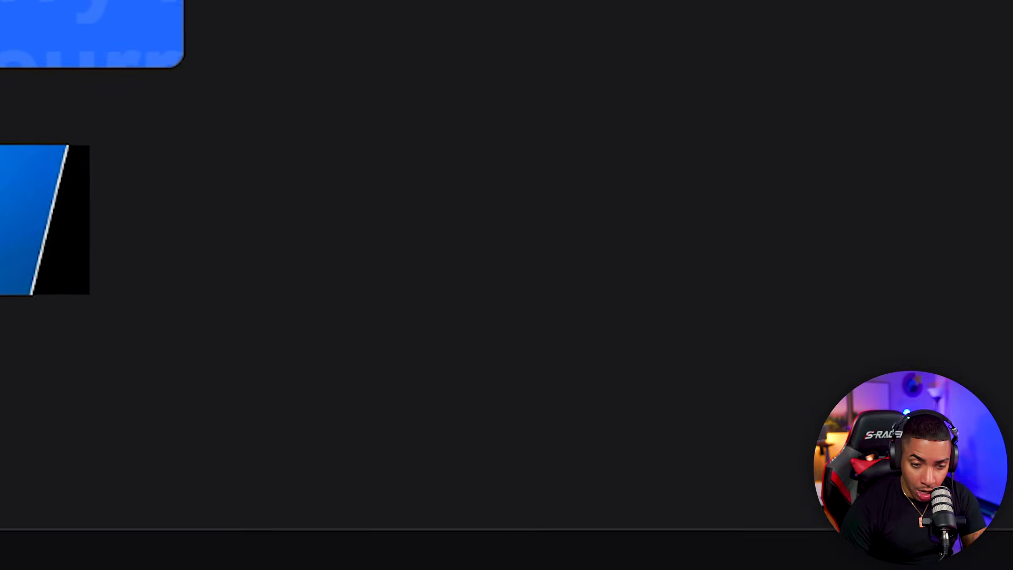
{"action": "left_click", "coordinate": [643, 326]}
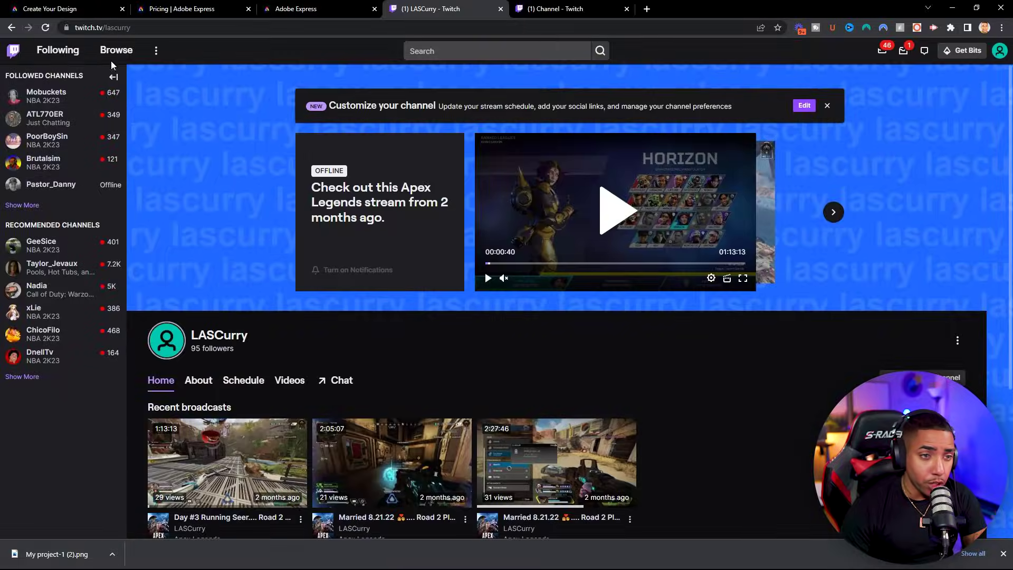
Reload the Twitch channel page to check the Eagles banner, then return to Adobe Express
{"action": "left_click", "coordinate": [44, 29]}
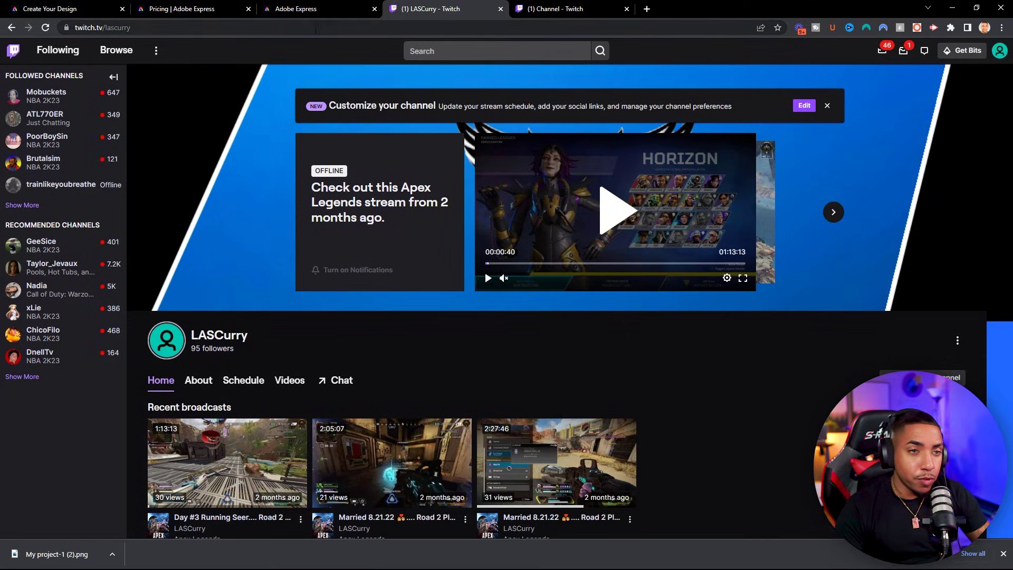
{"action": "left_click", "coordinate": [322, 9]}
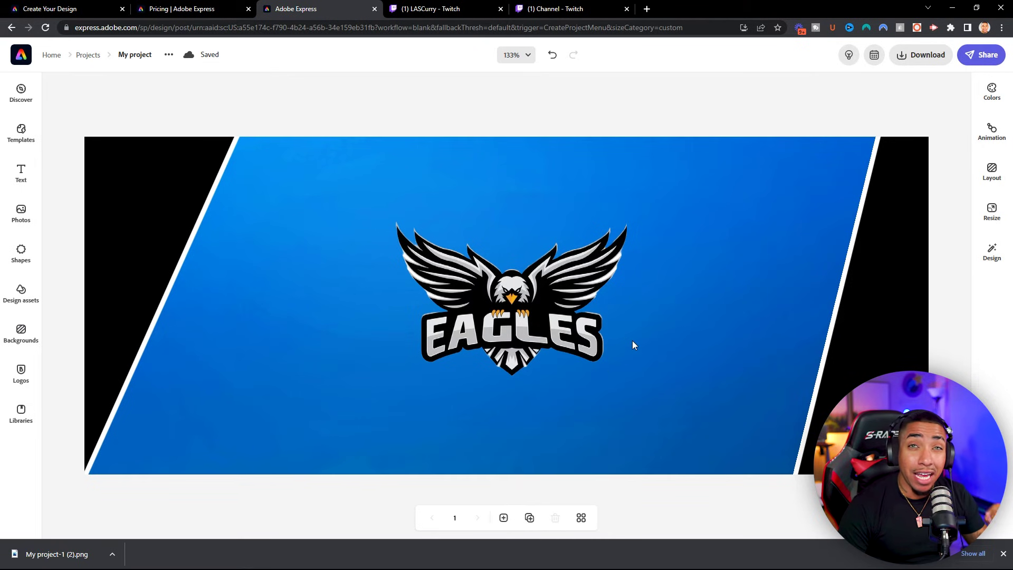